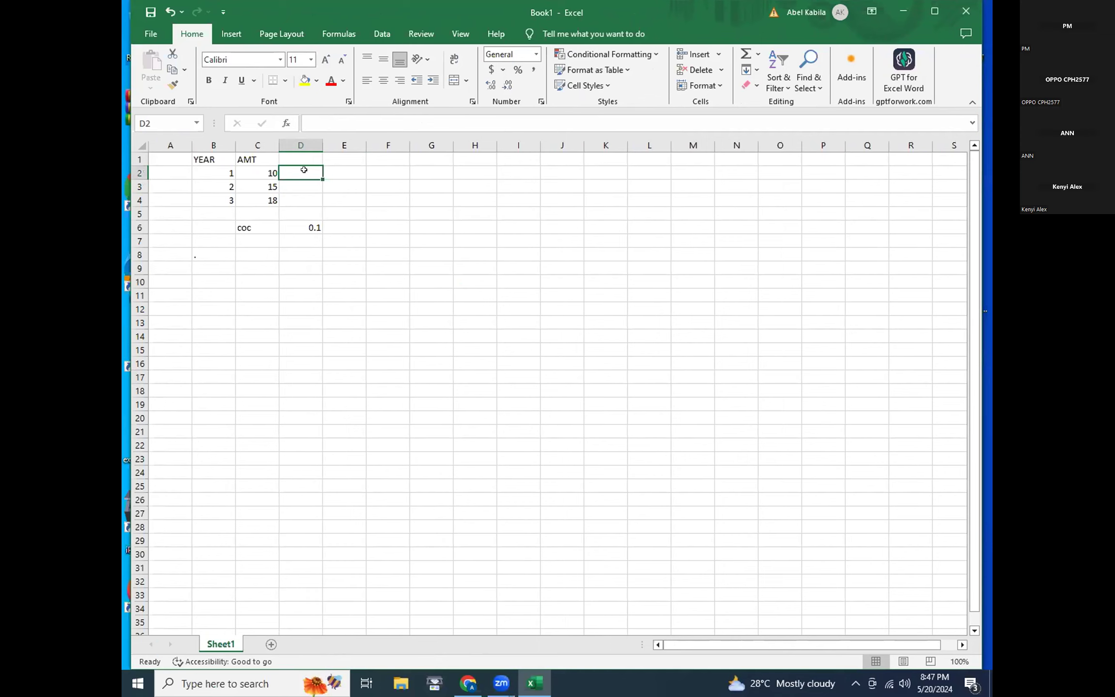
type("=")
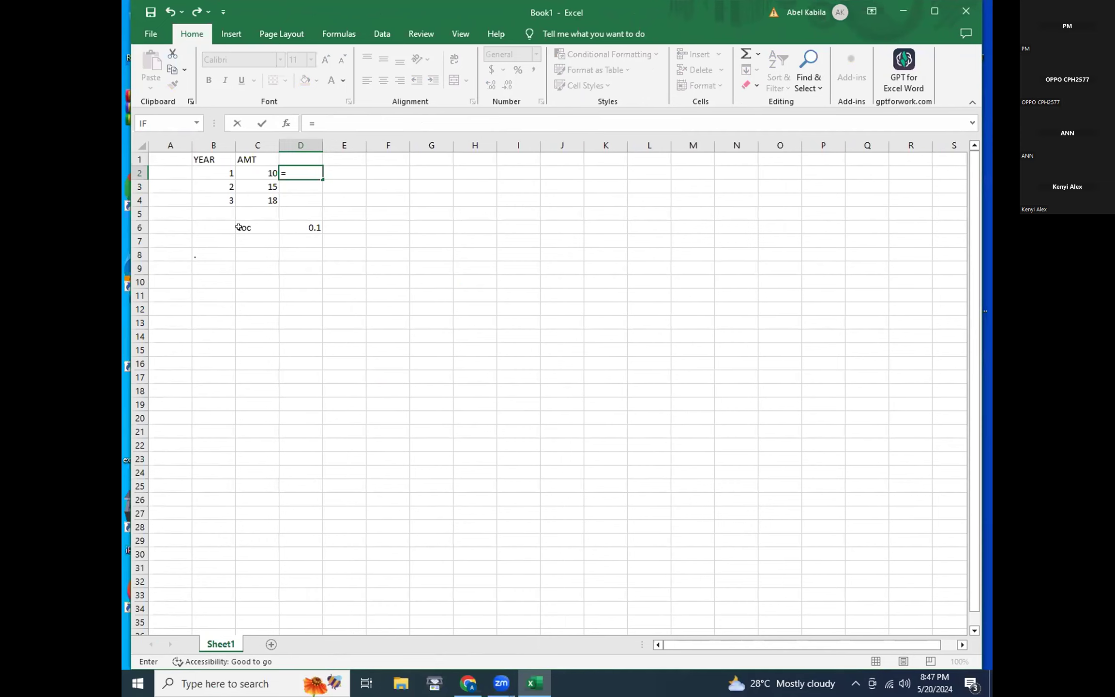
left_click(252, 241)
left_click(310, 242)
key("BackSpace")
key("BackSpace")
key("BackSpace")
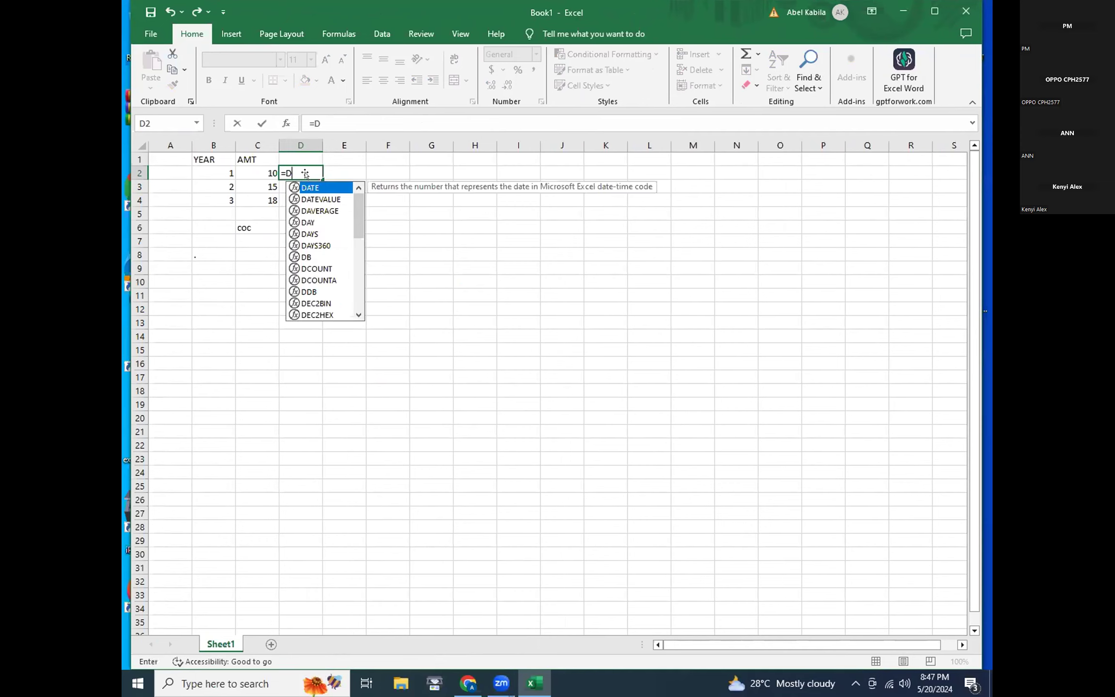
Step: Label cell D7 as NPV, directly below the 0.1 rate
left_click(301, 241)
type("NPV")
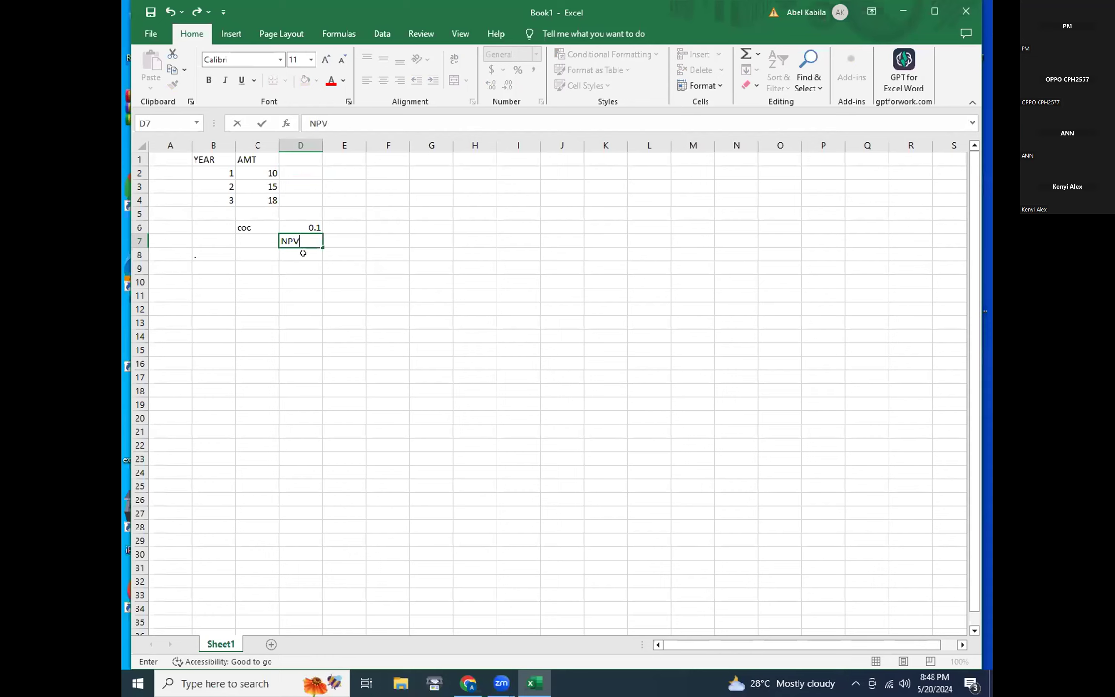
key("Return")
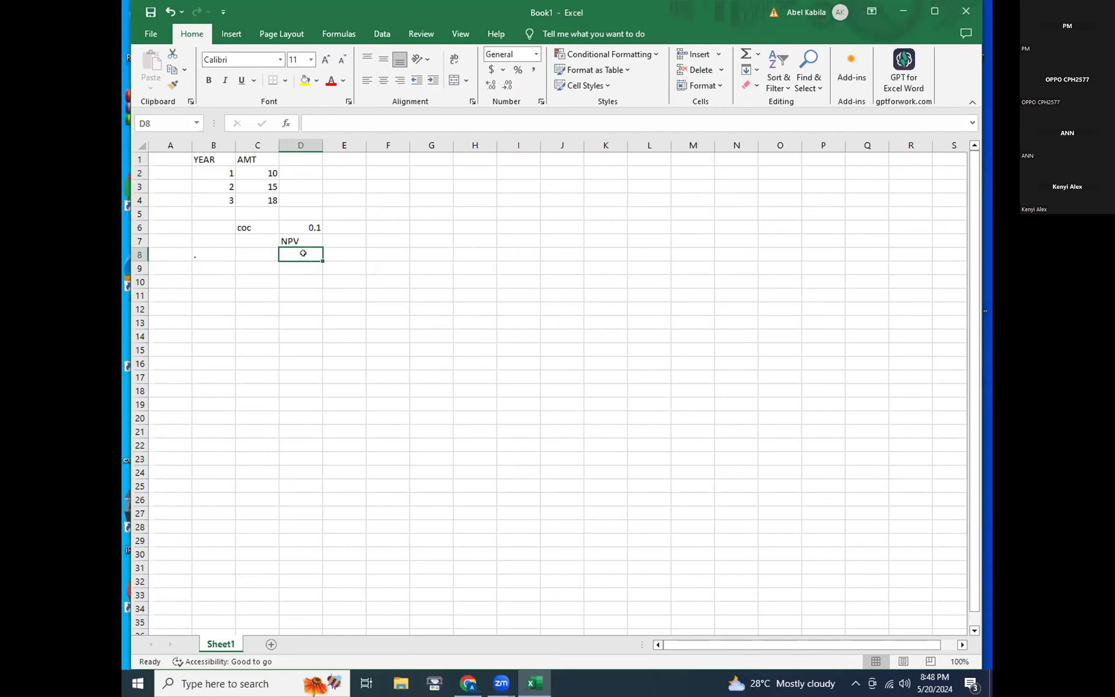
Step: Calculate the net present value in D8 with =NPV(D6,C2:C4), using the coc rate and the three yearly amounts
type("=")
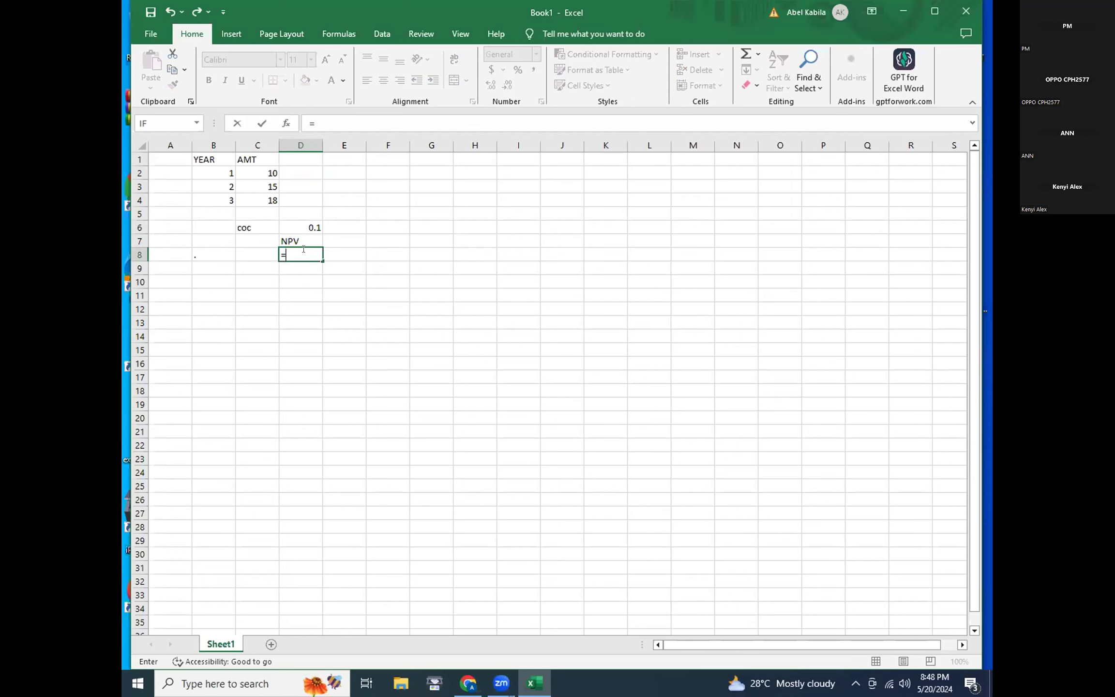
type("N")
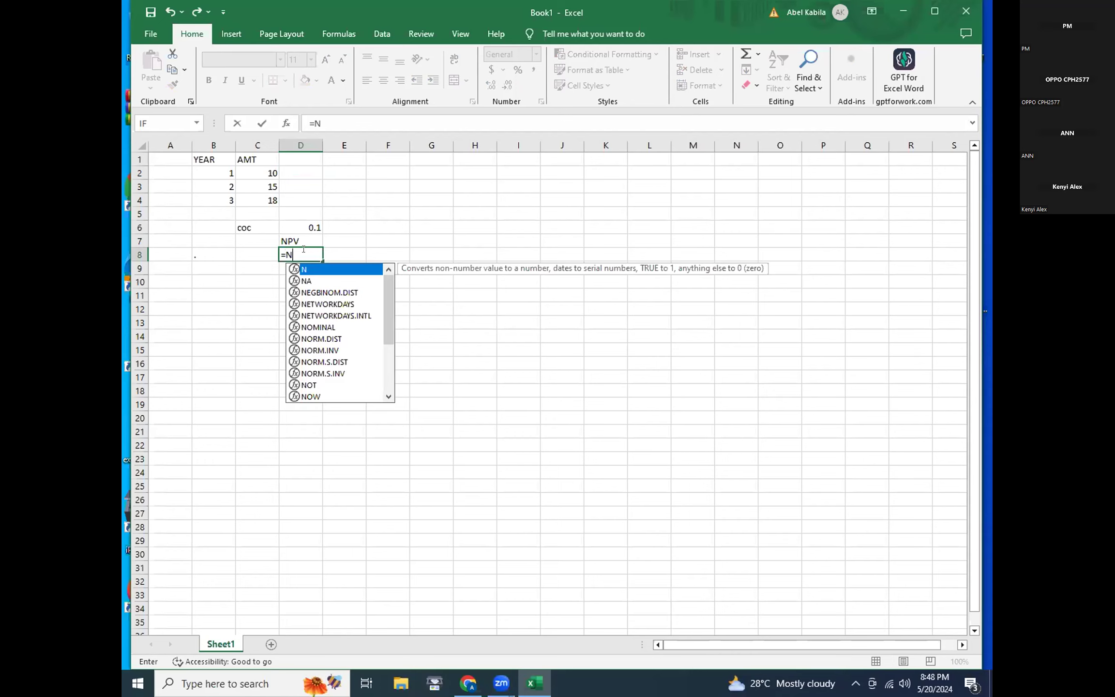
type("PV")
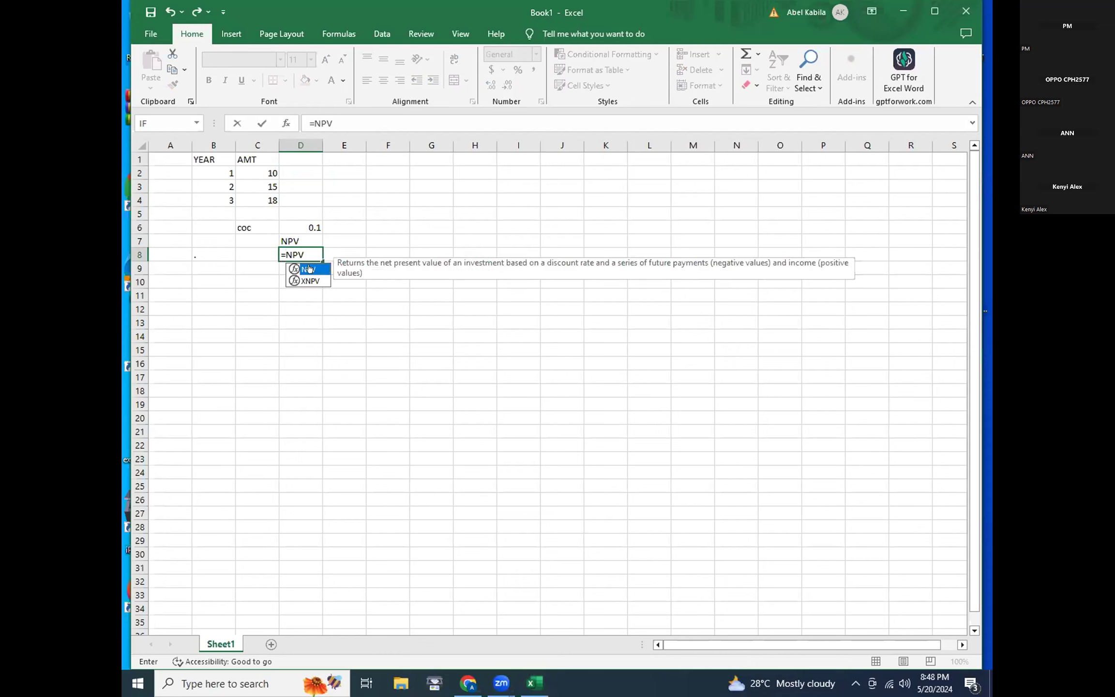
double_click(310, 269)
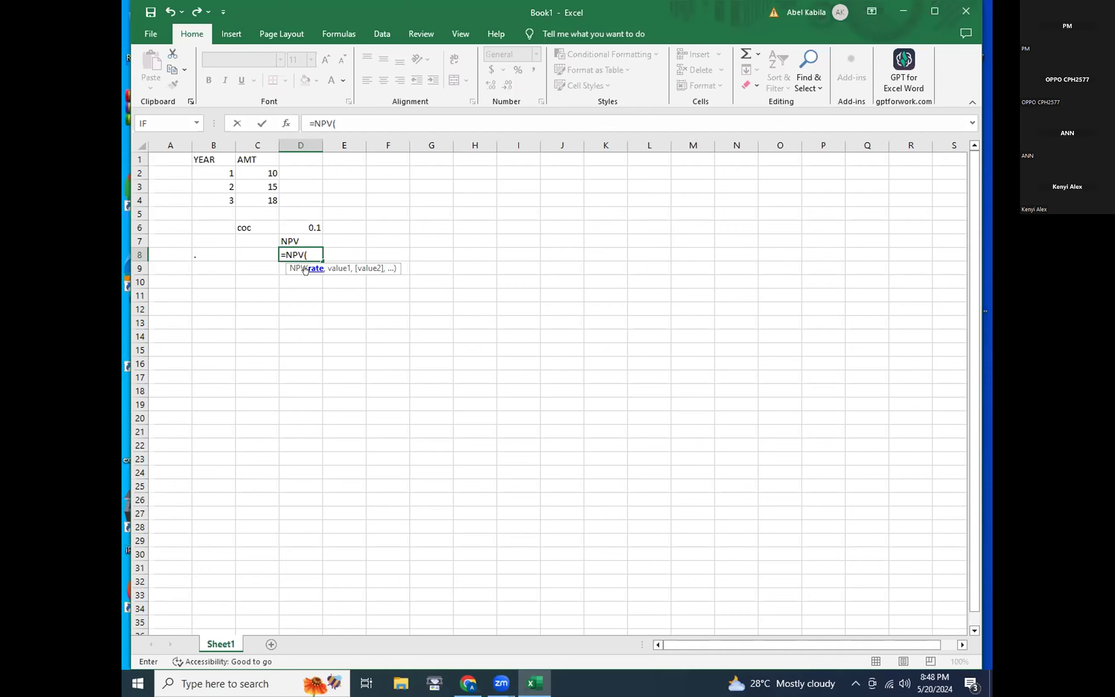
left_click(301, 226)
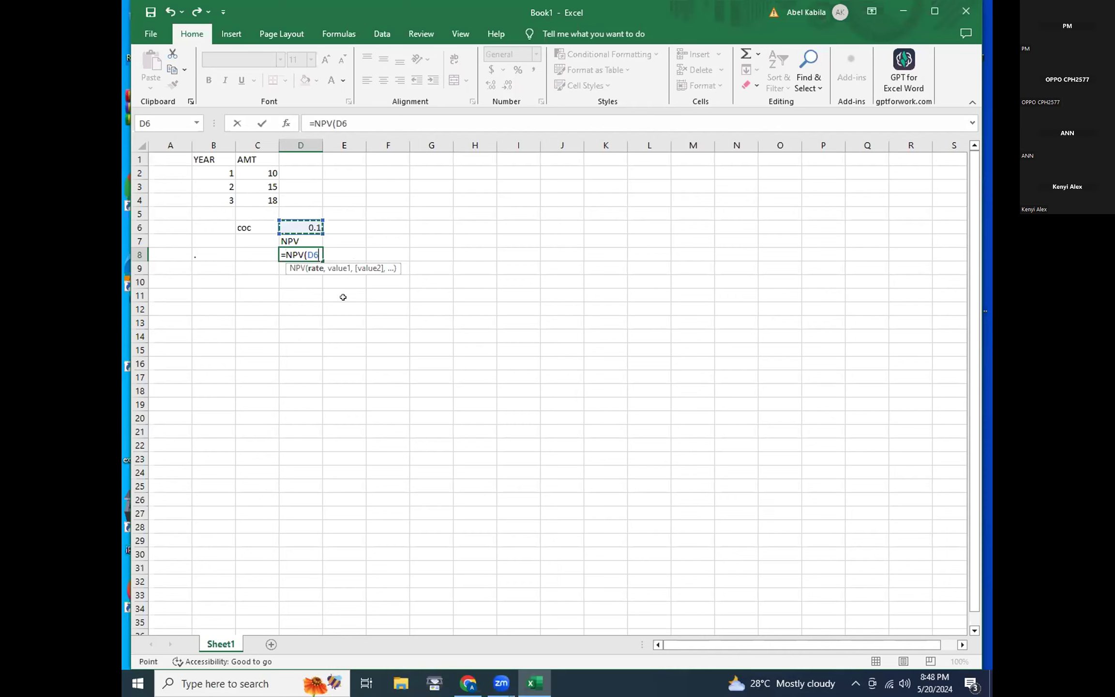
type(",")
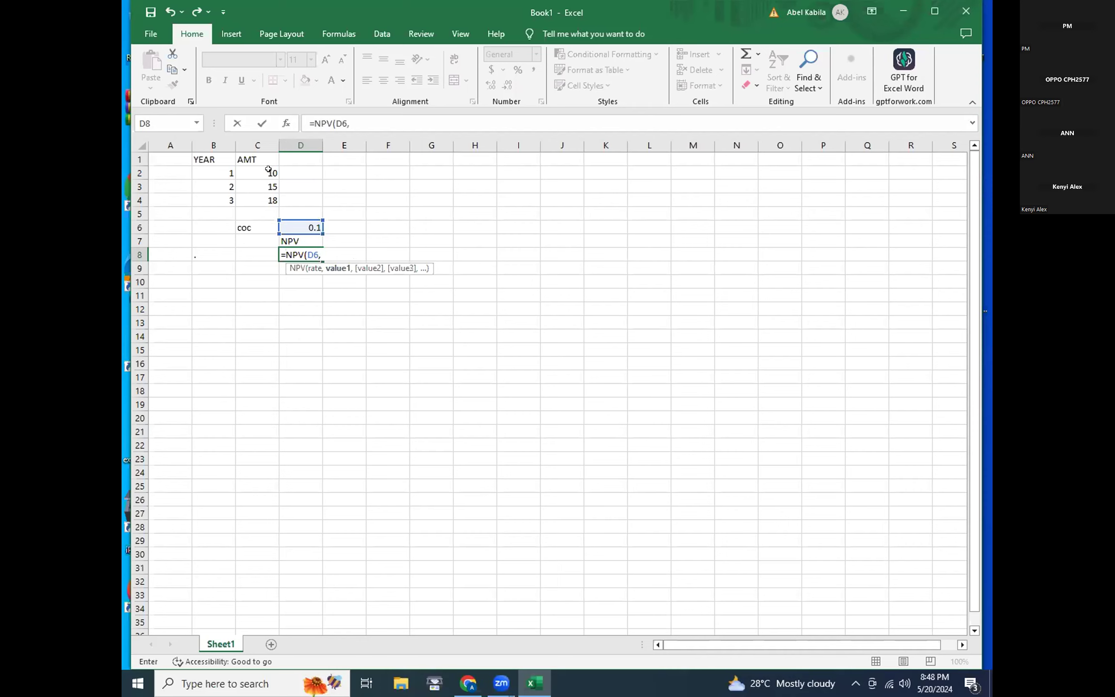
left_click(268, 169)
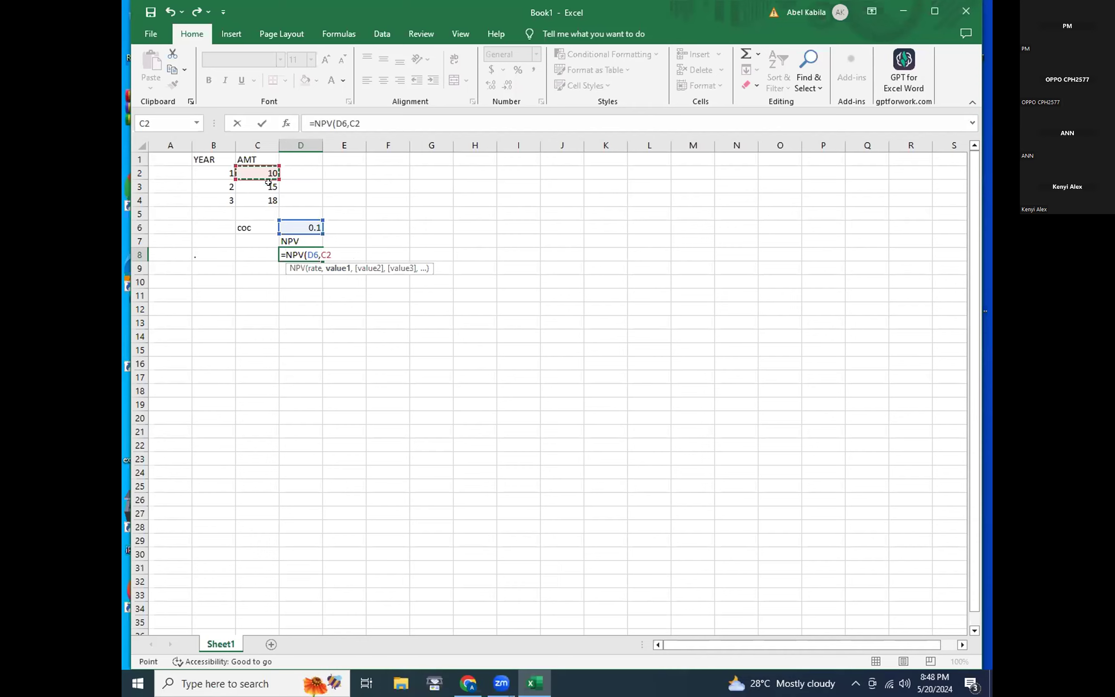
left_click_drag(268, 182, 269, 201)
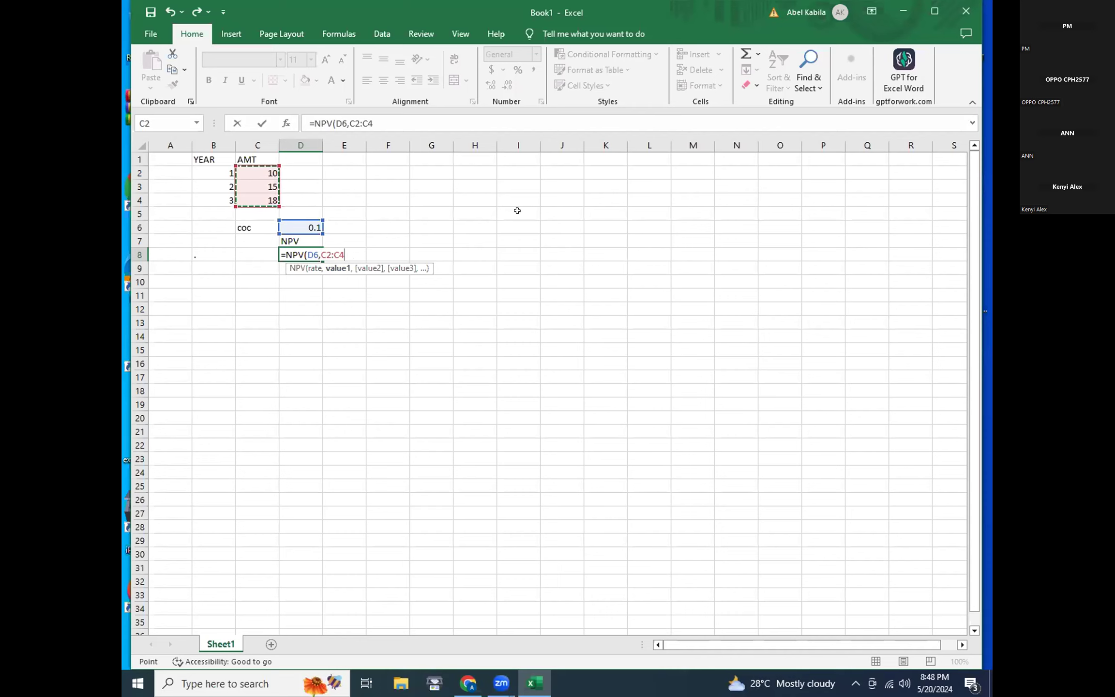
type(")")
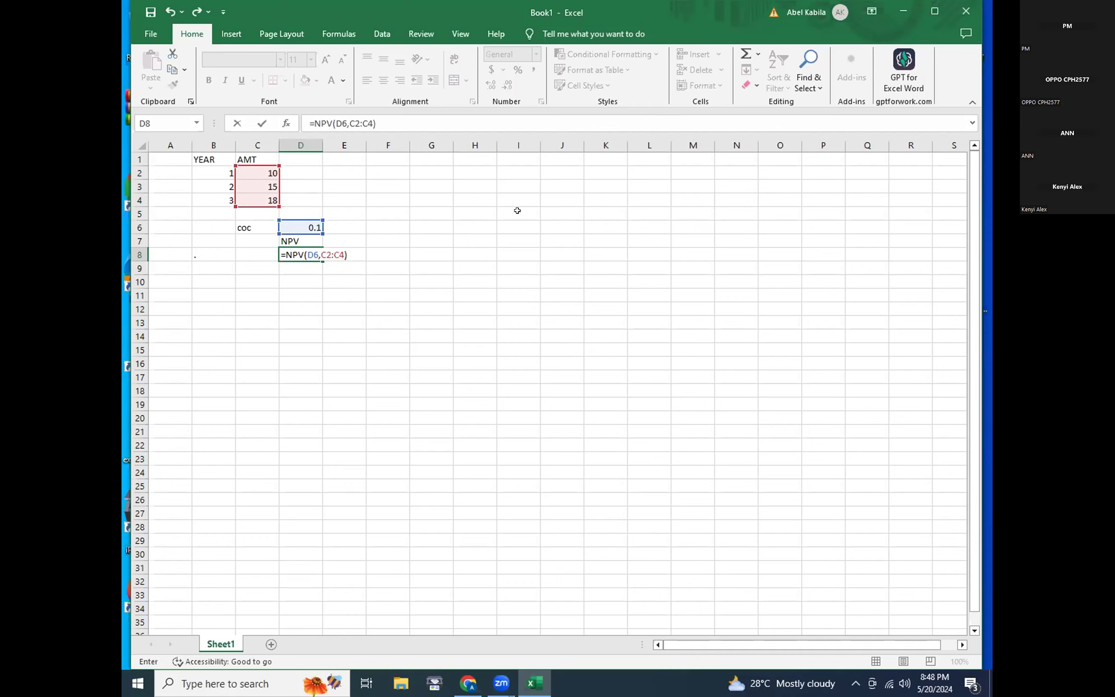
key("Return")
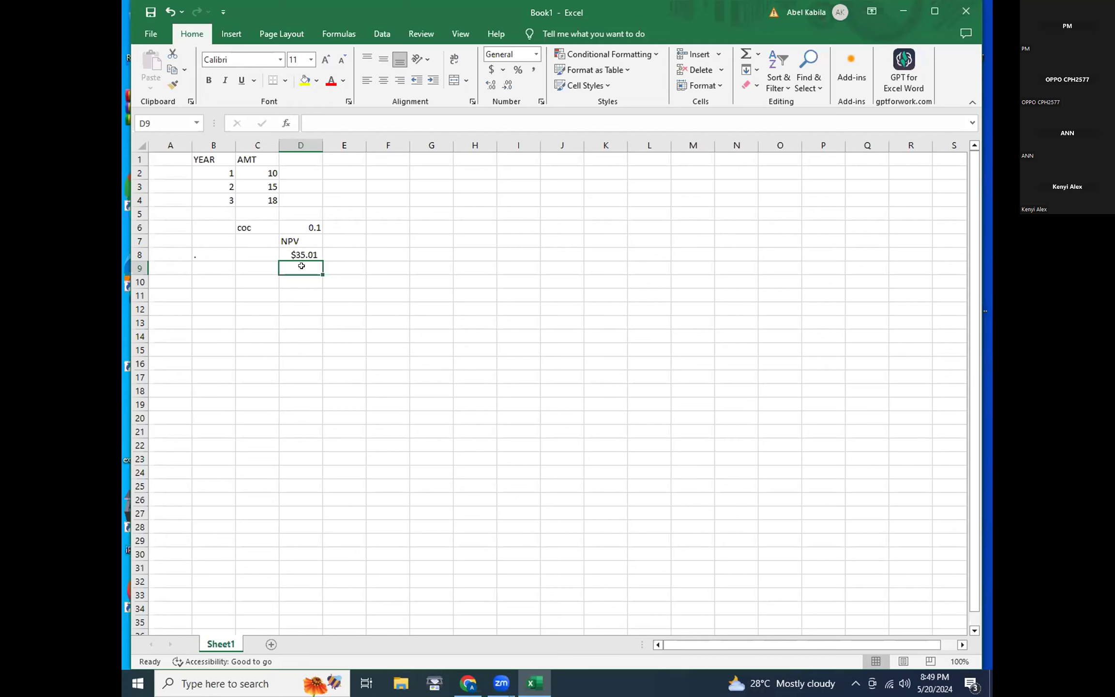
Step: Clear the NPV formula from D8 and reselect the empty cell
left_click(300, 256)
key("Delete")
left_click(299, 278)
key("Up")
key("Up")
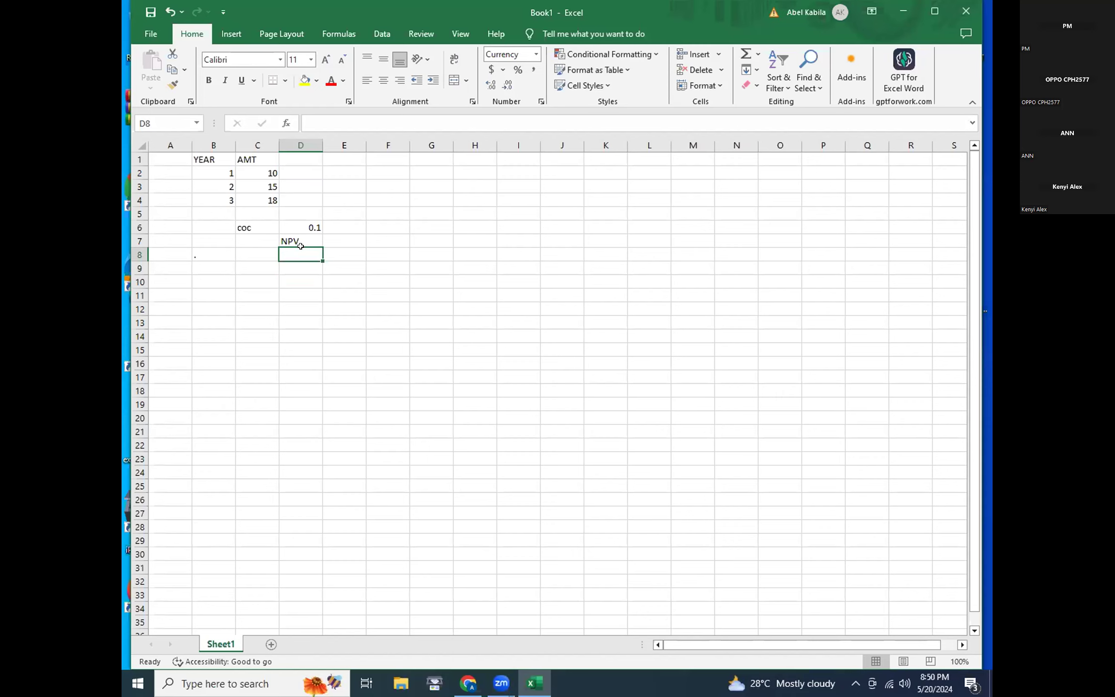
Step: Enter =NPV(D6,C2:C4) again in the emptied cell D8
type("=")
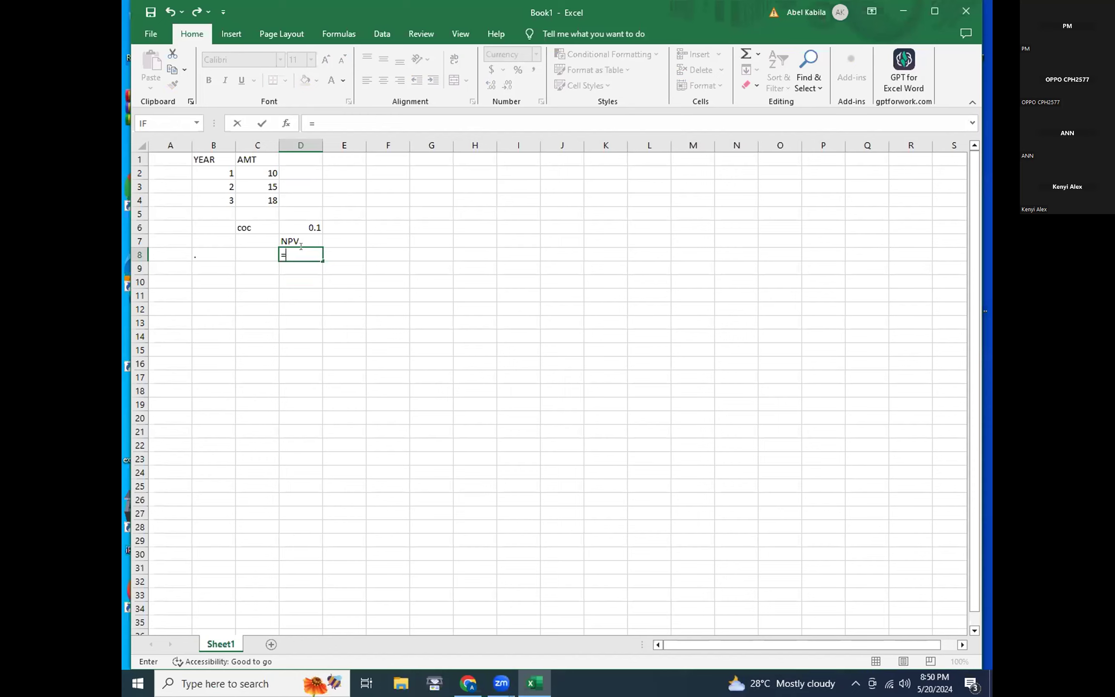
type("NPV")
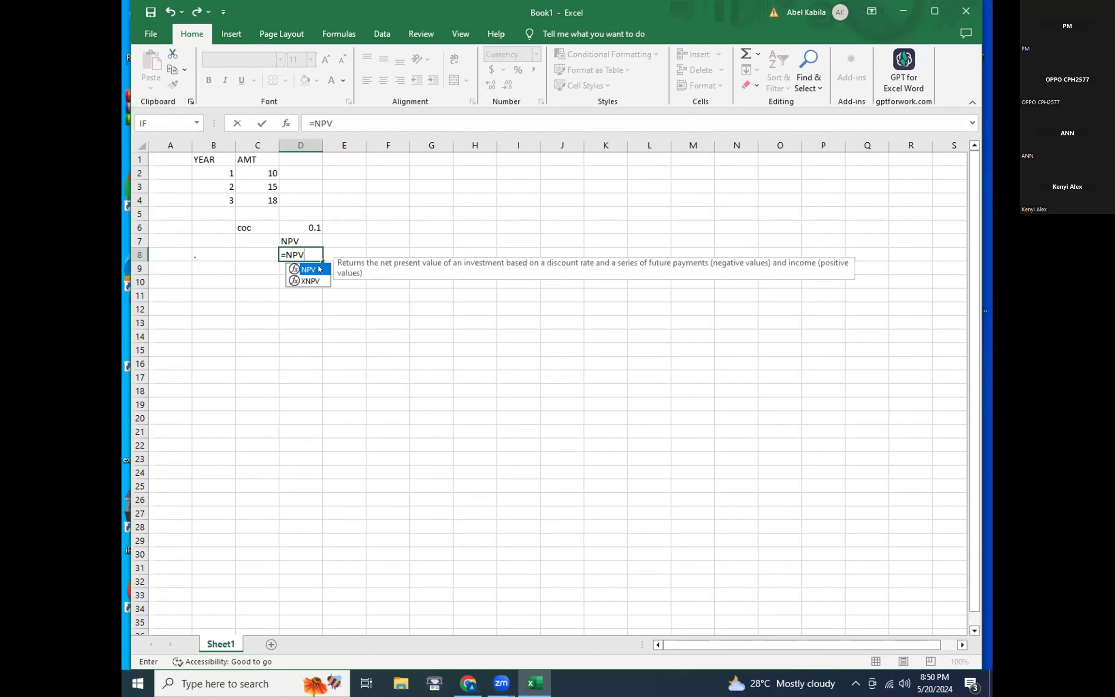
type("(")
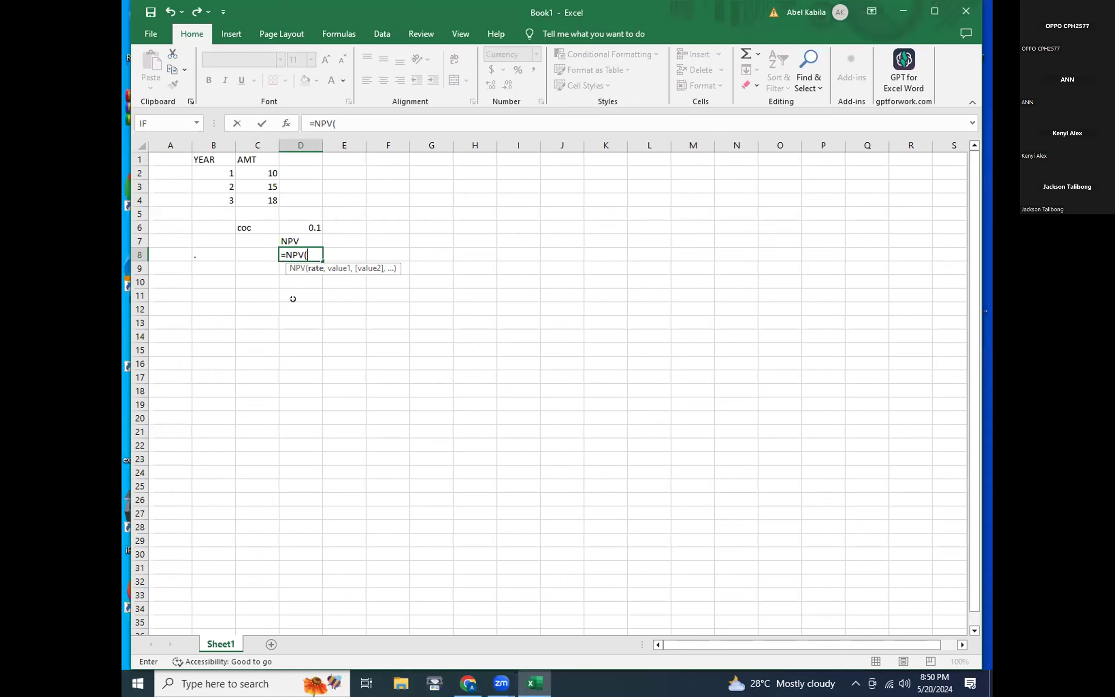
left_click(300, 222)
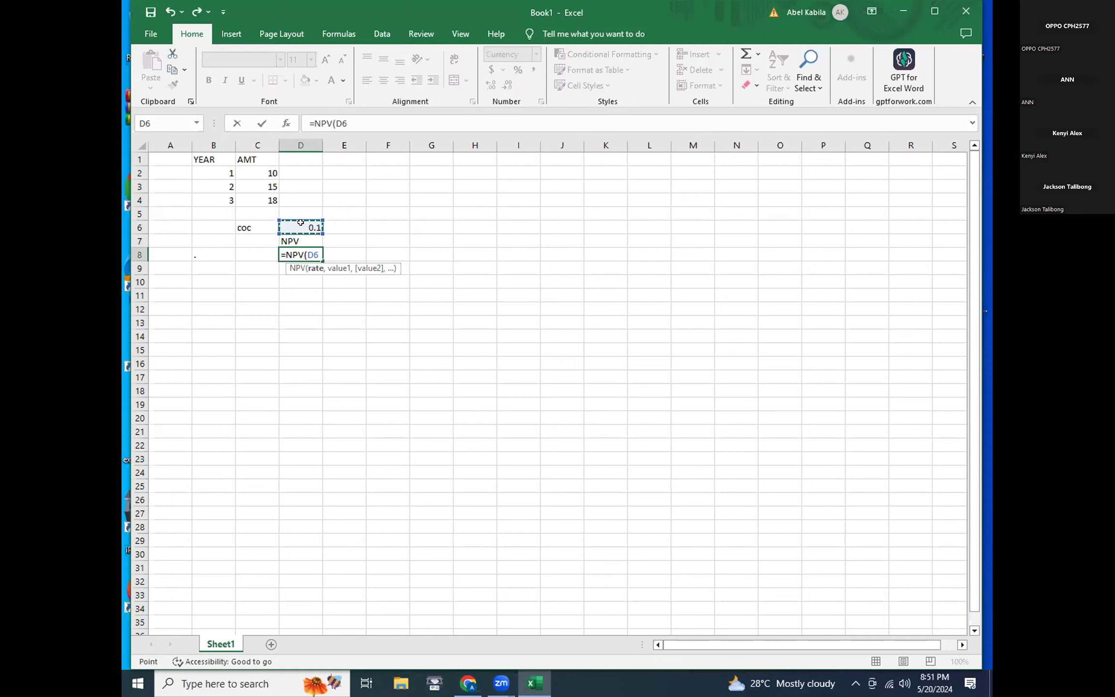
type(",")
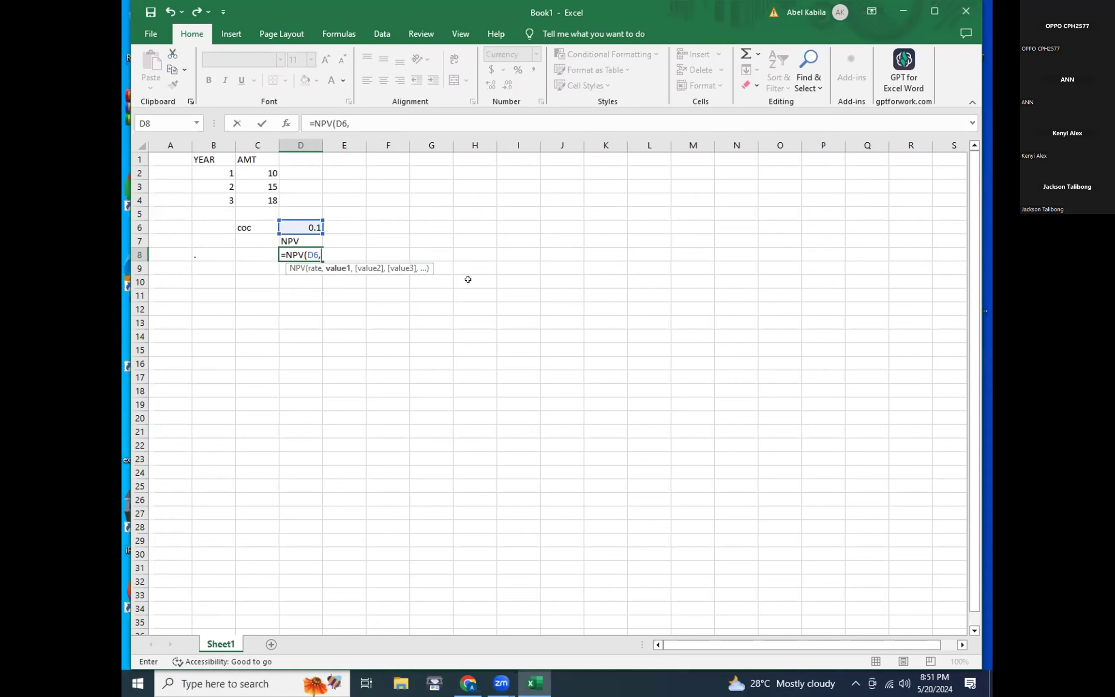
left_click_drag(254, 168, 256, 192)
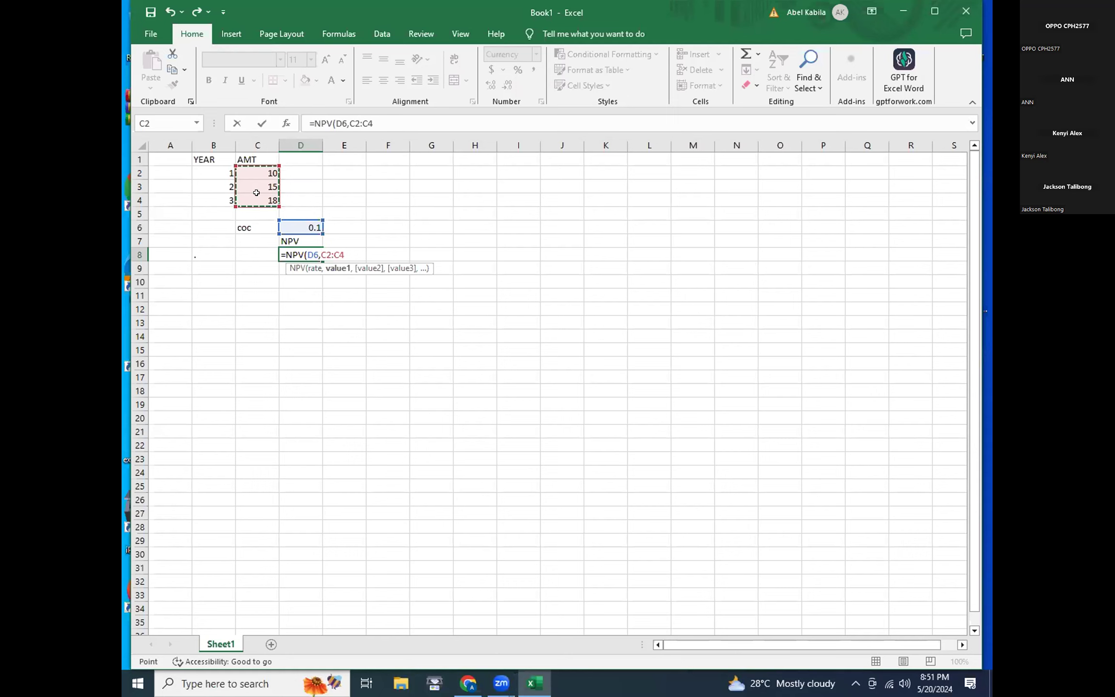
type(")")
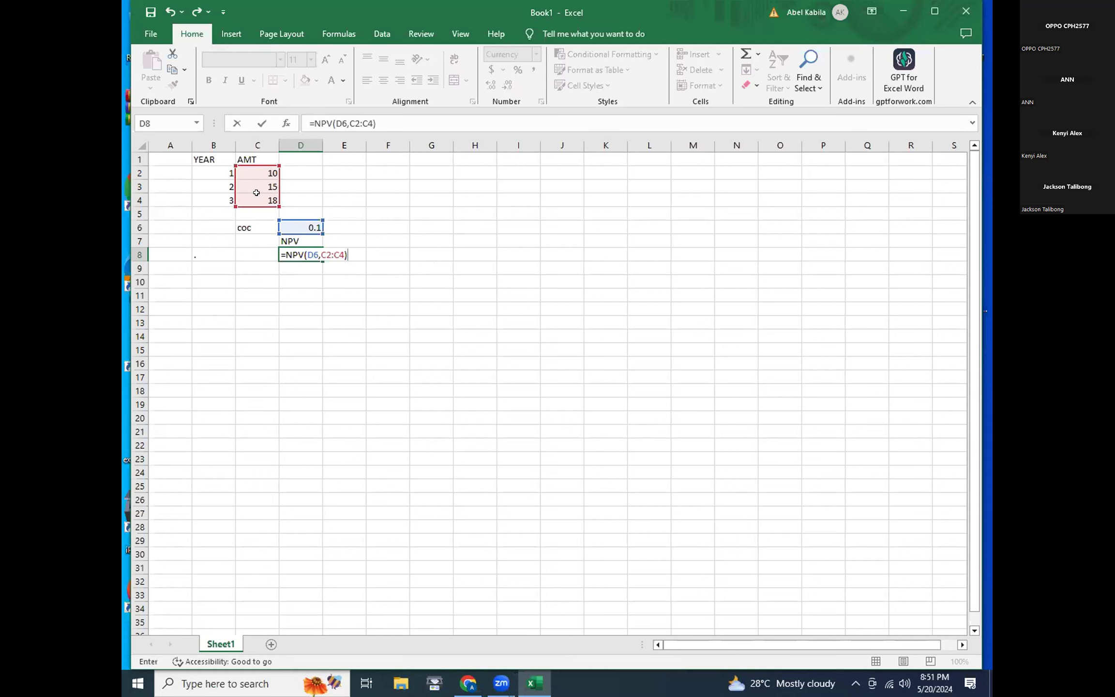
key("Return")
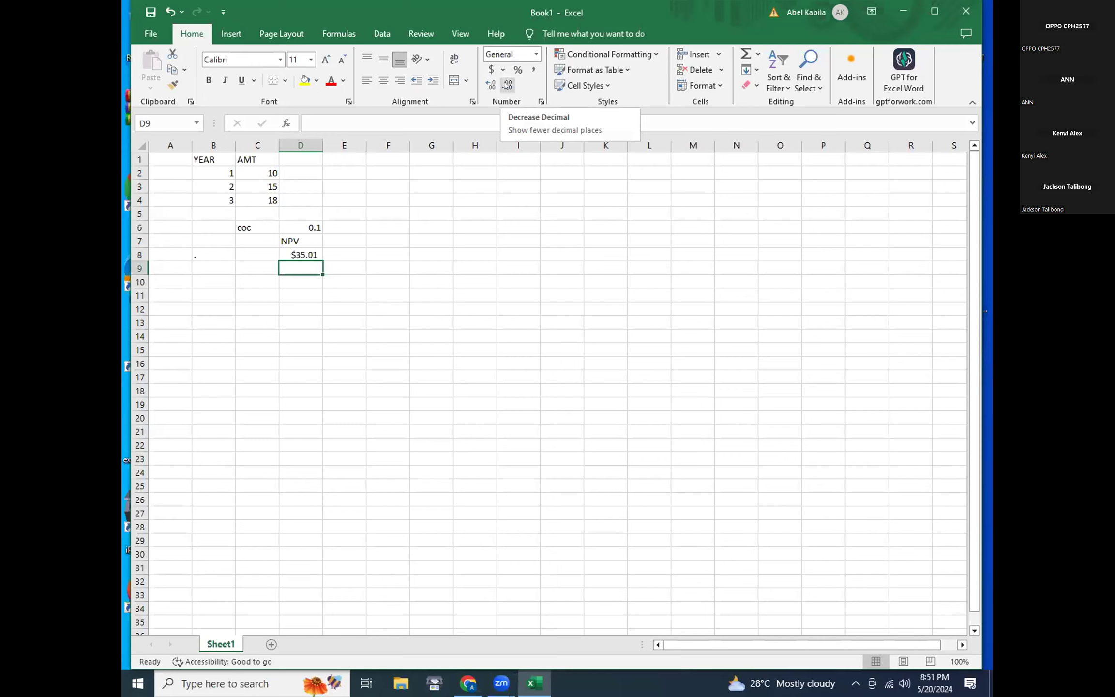
Step: Adjust the NPV result in D8 to display three decimal places
key("Up")
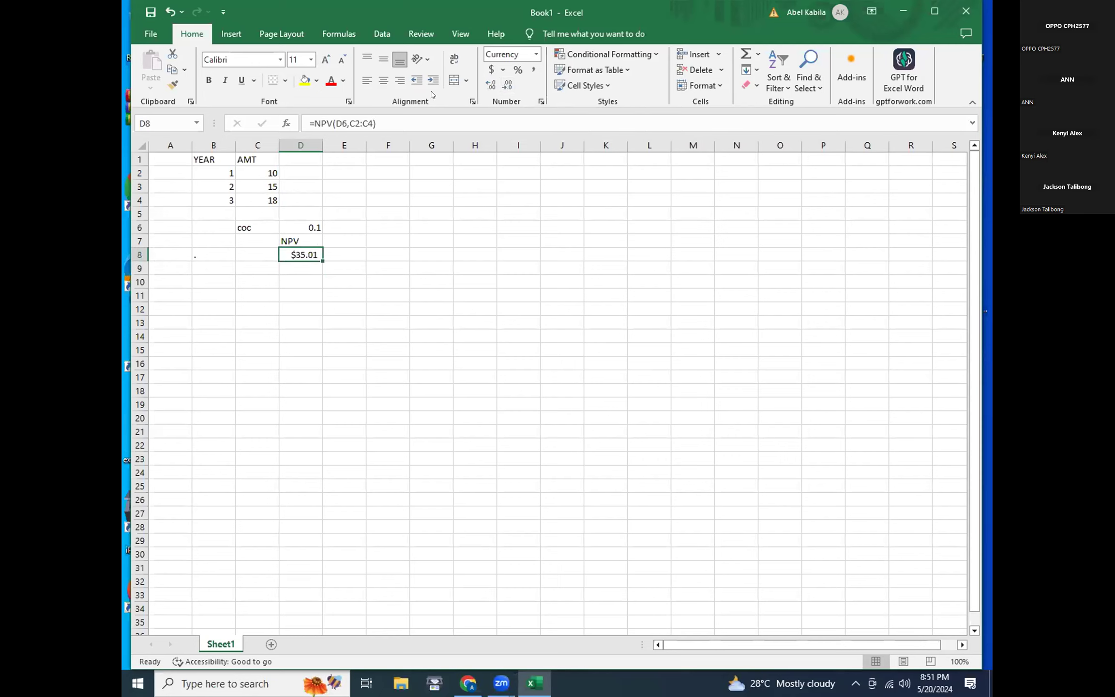
left_click(506, 85)
left_click(493, 89)
left_click(492, 89)
left_click(493, 90)
left_click(493, 90)
left_click(493, 90)
left_click(493, 90)
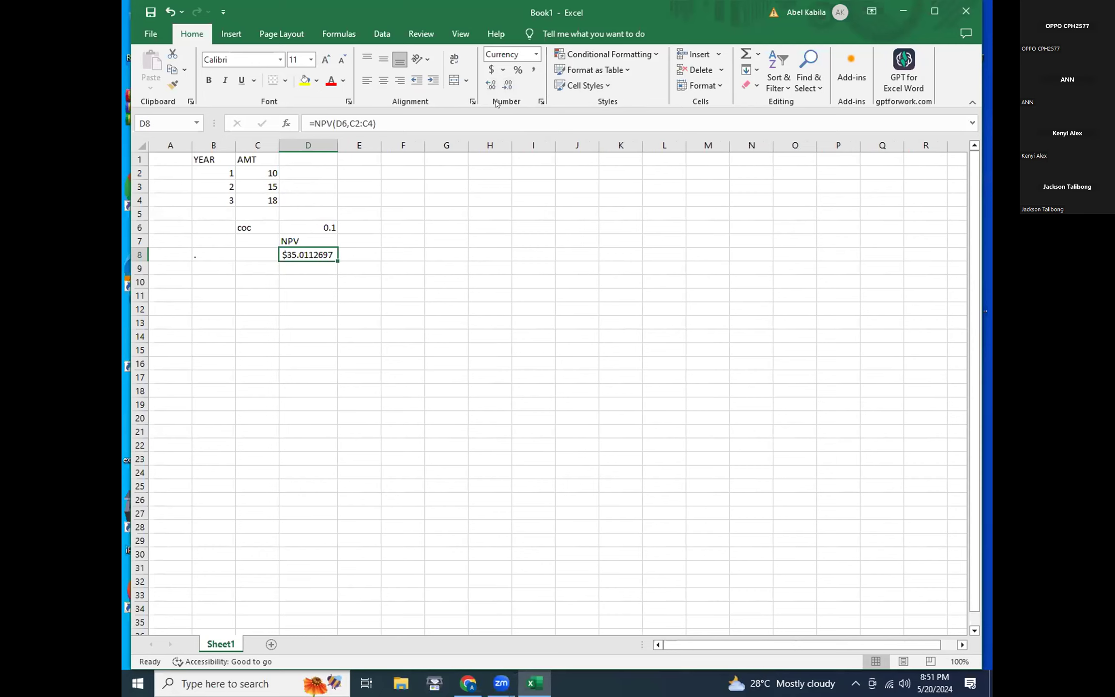
left_click(507, 88)
left_click(507, 88)
left_click(507, 89)
left_click(508, 88)
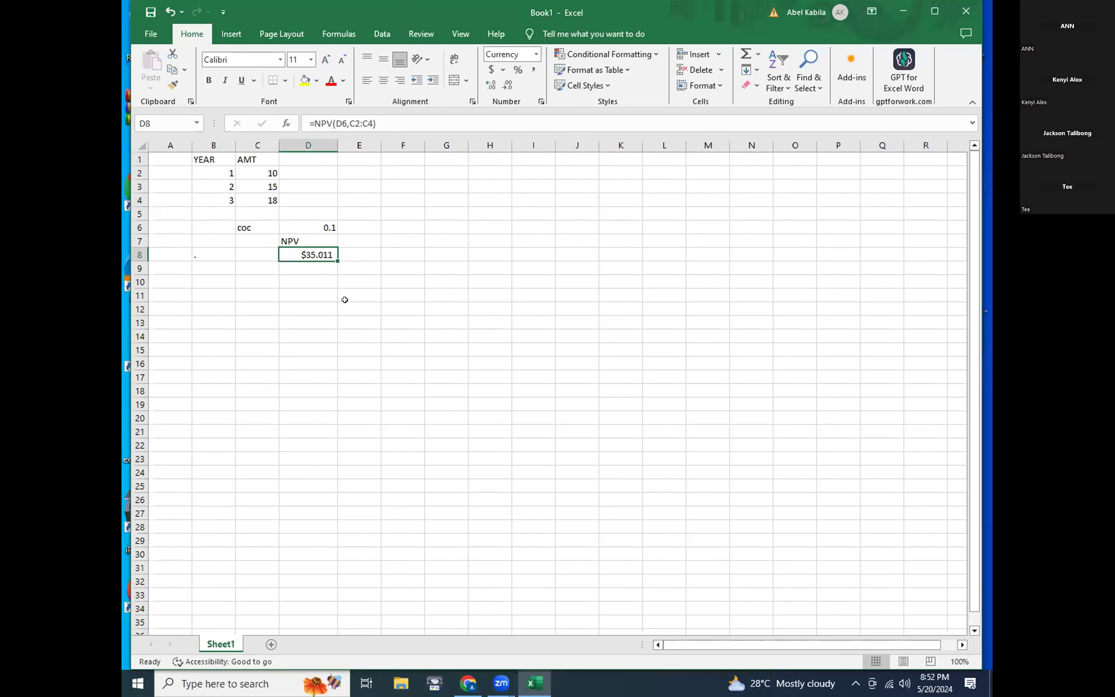
Step: Clear the NPV formula from D8 and the coc label, 0.1 rate and NPV label from C6:D7
key("Delete")
left_click(383, 281)
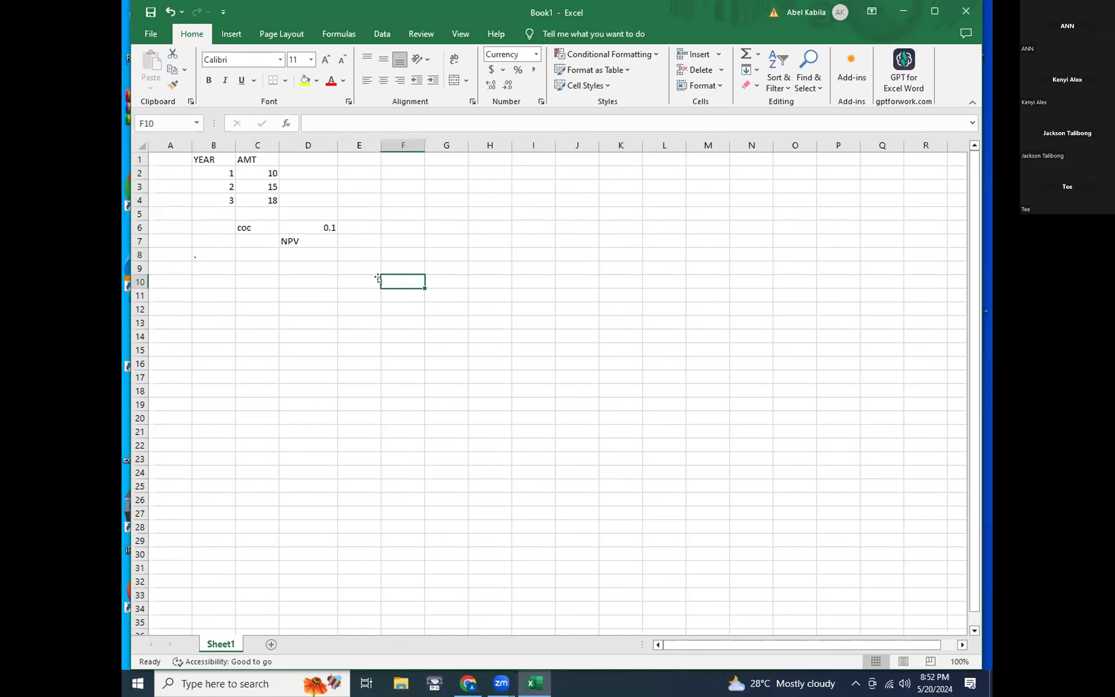
left_click(304, 253)
left_click(243, 225)
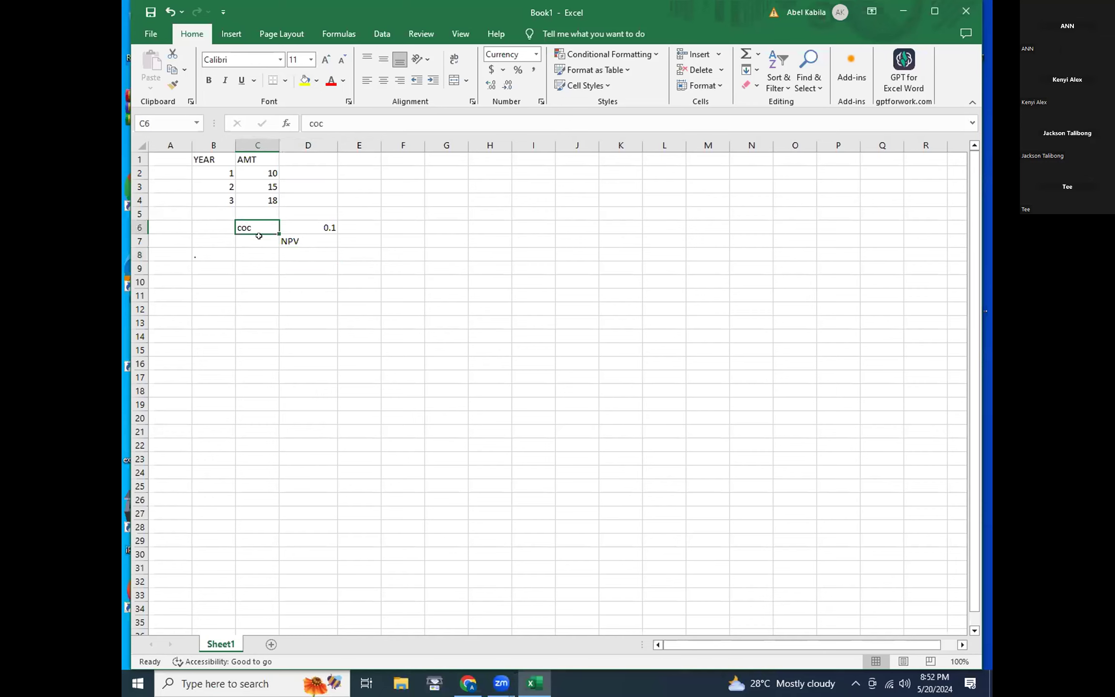
mouse_move(258, 232)
left_mouse_down()
mouse_move(254, 247)
mouse_move(270, 222)
left_mouse_up()
key("Return")
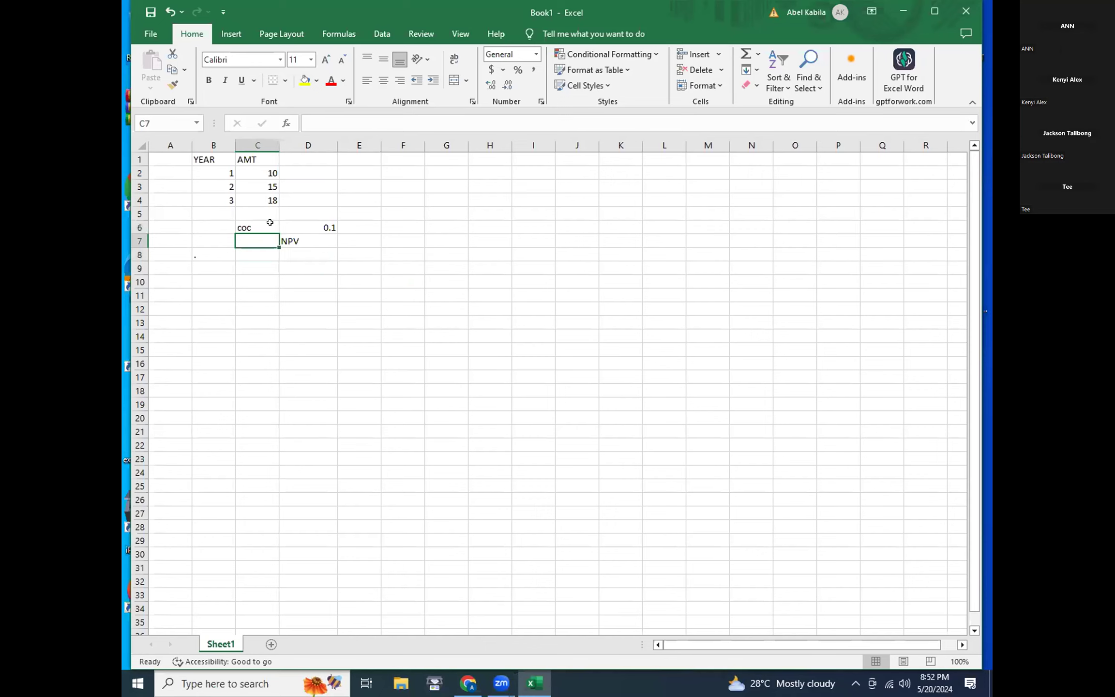
left_click(260, 225)
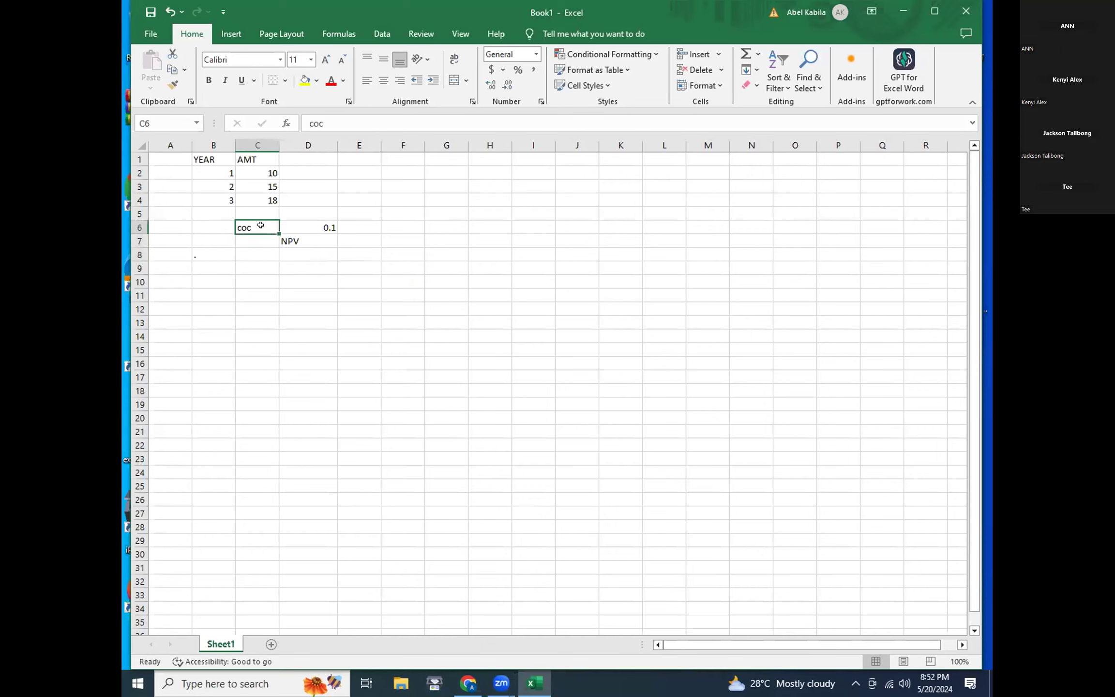
key("ctrl+z")
key("ctrl+z")
key("ctrl+z")
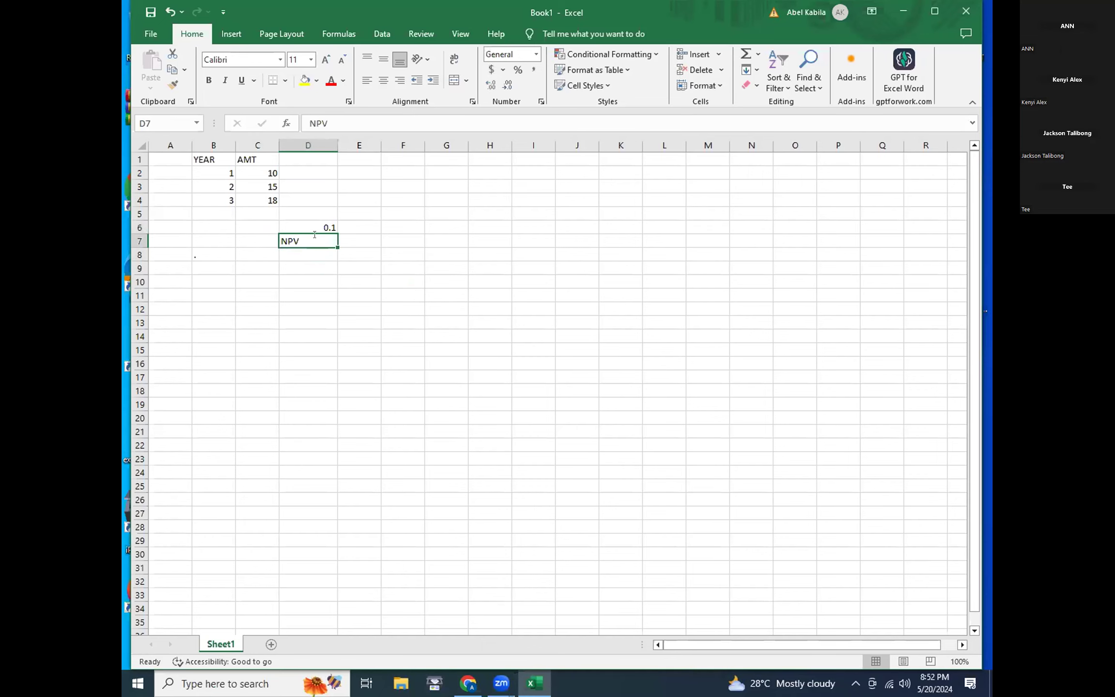
key("BackSpace")
left_click(353, 291)
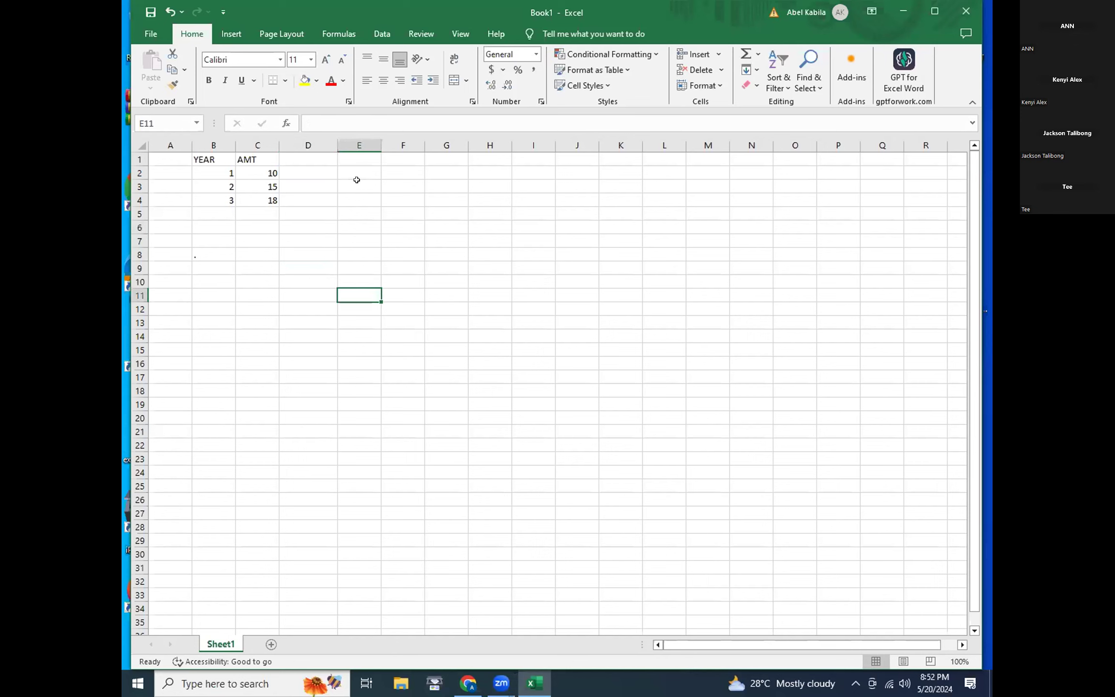
left_click(353, 168)
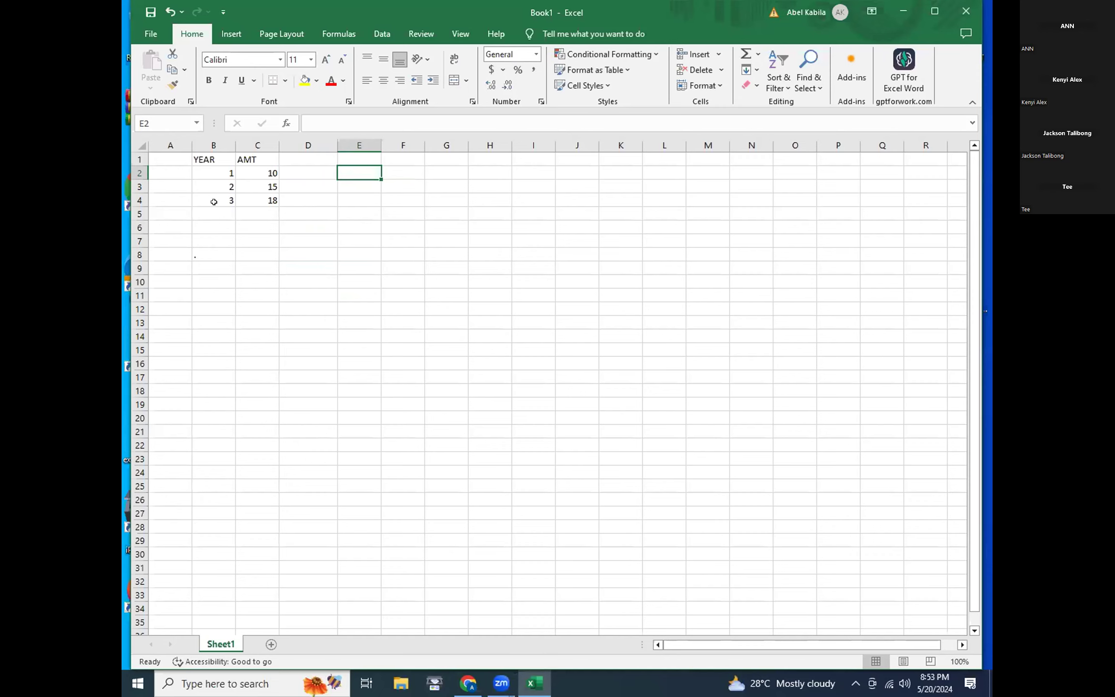
Step: Label cell B6 as COC and enter a cost of capital of 10% in C6
left_click(215, 223)
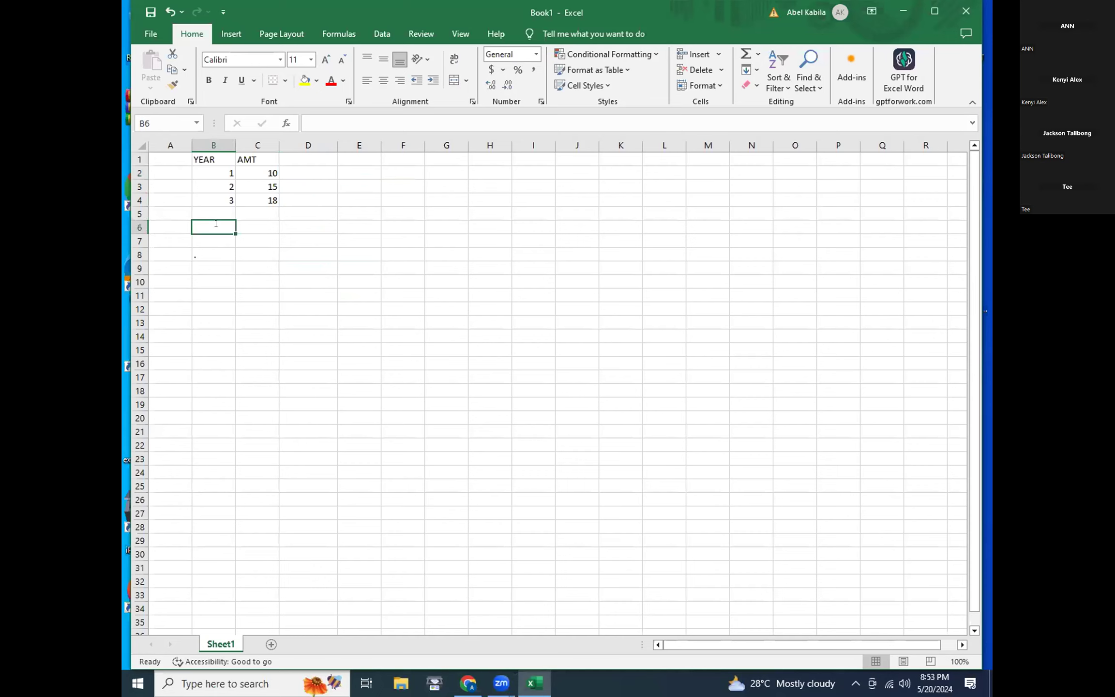
type("COC")
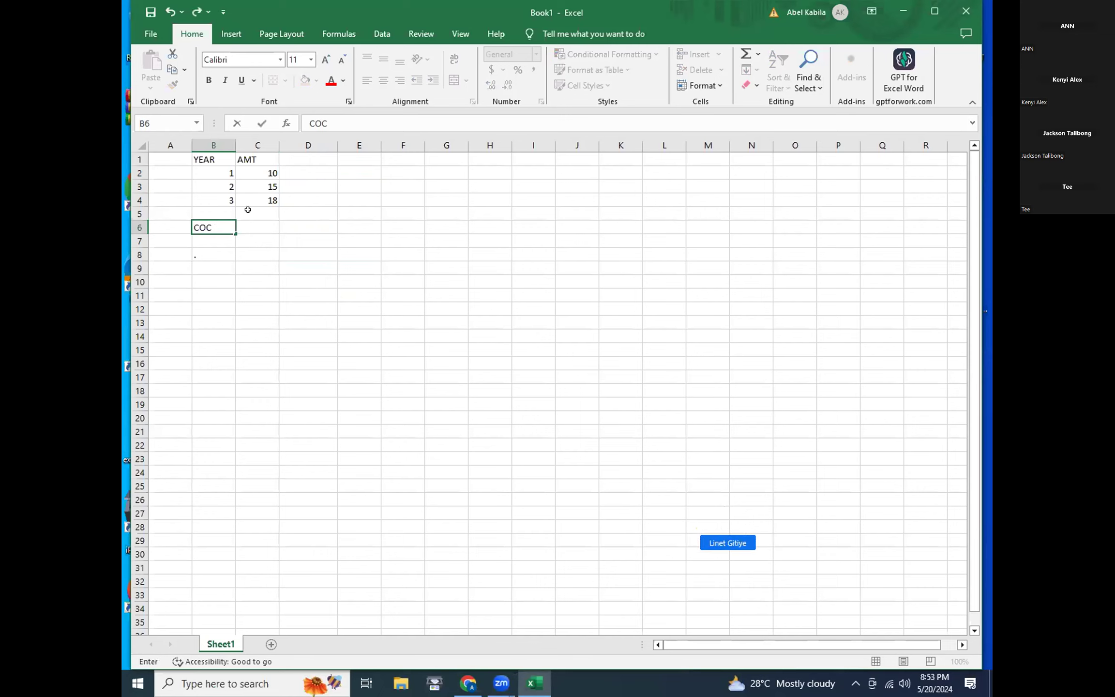
left_click(257, 224)
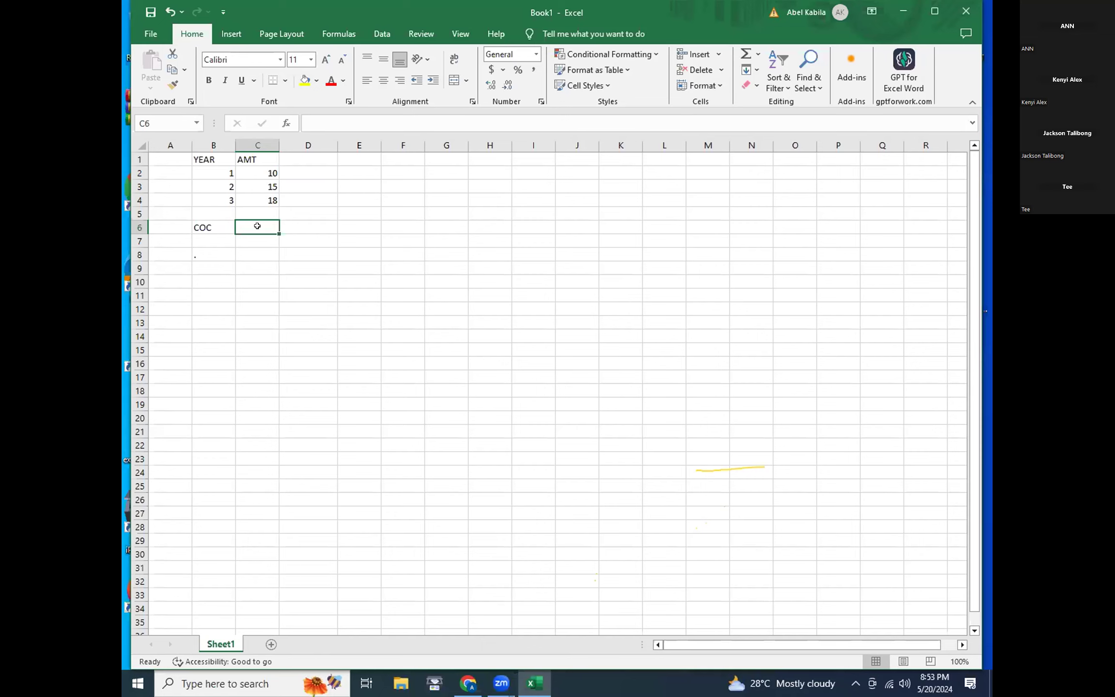
type("10")
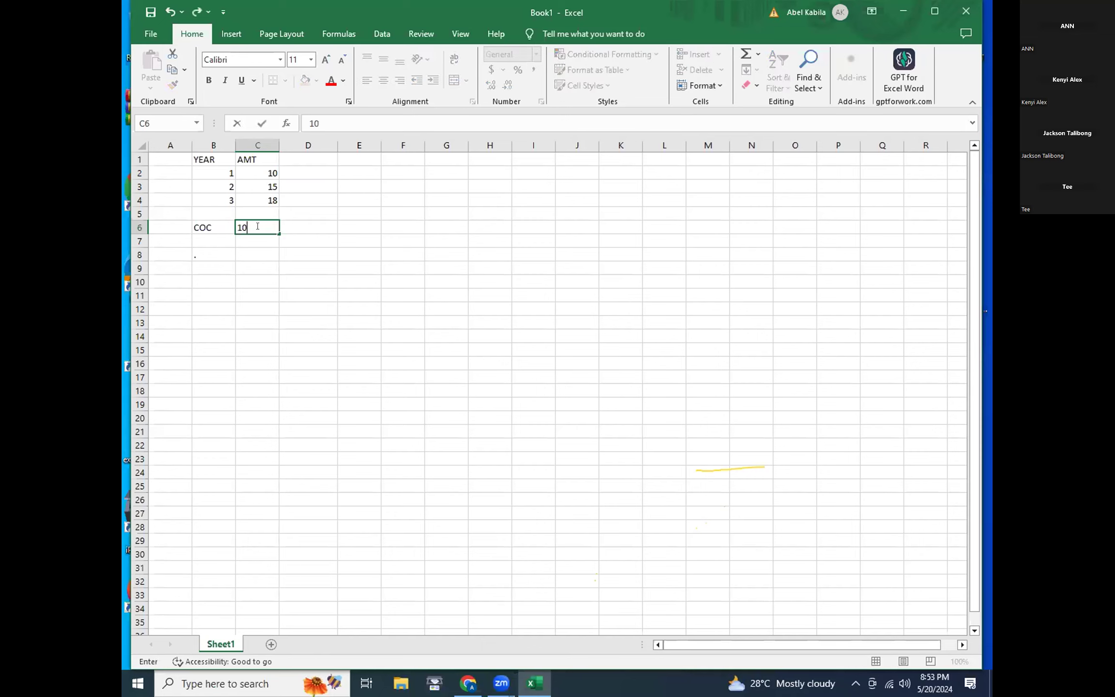
type("%")
left_click(311, 244)
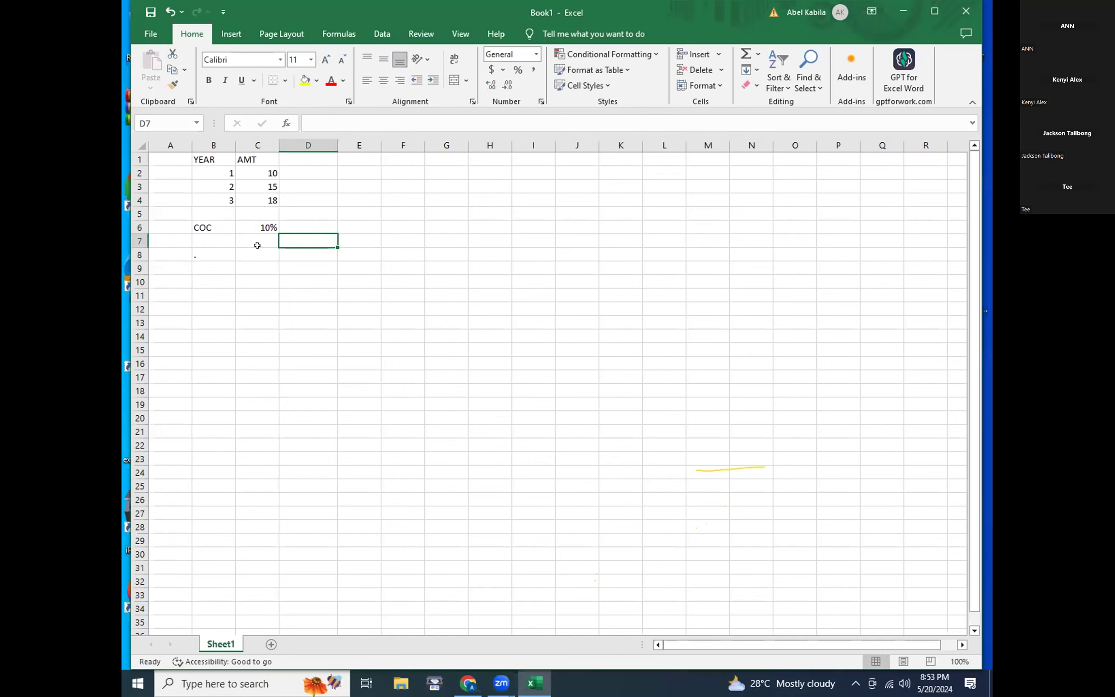
Step: Enter the label NPV in cell C8
left_click(239, 253)
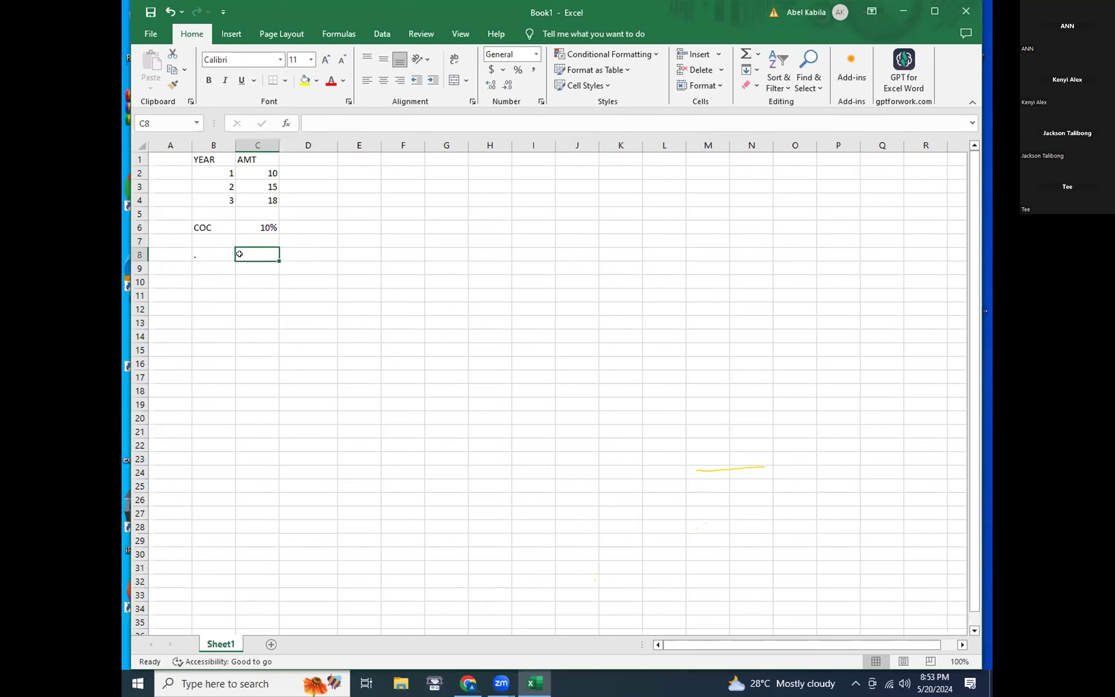
type("NPV")
key("Return")
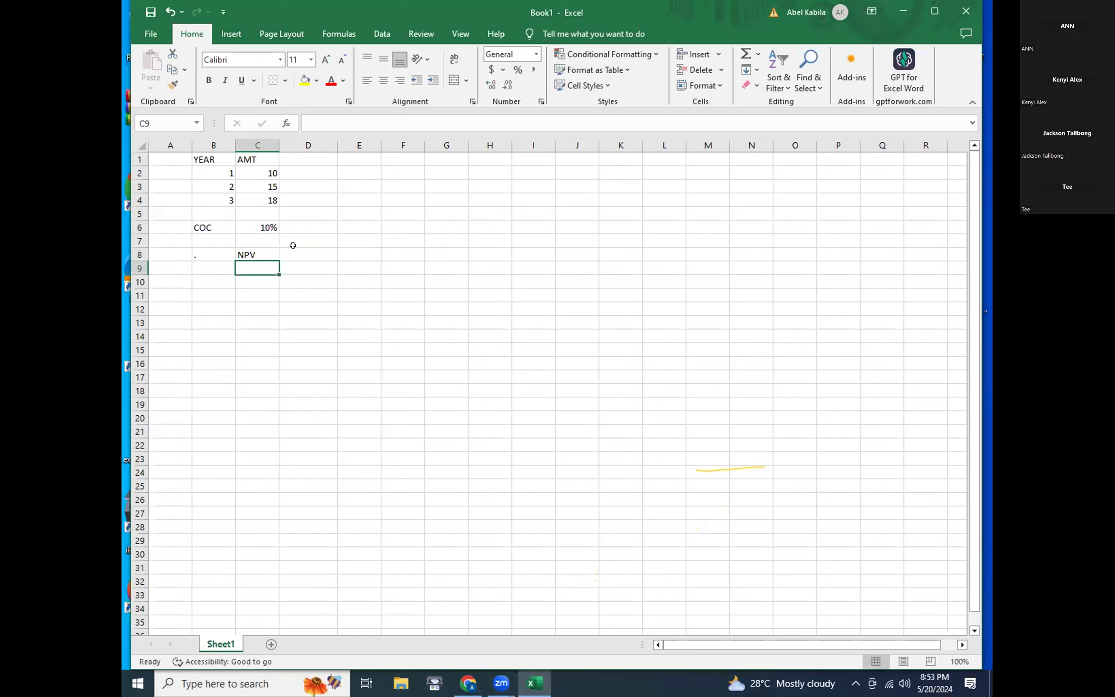
Step: Calculate the net present value in D8 with the formula =NPV(C6,C2:C4)
left_click(311, 250)
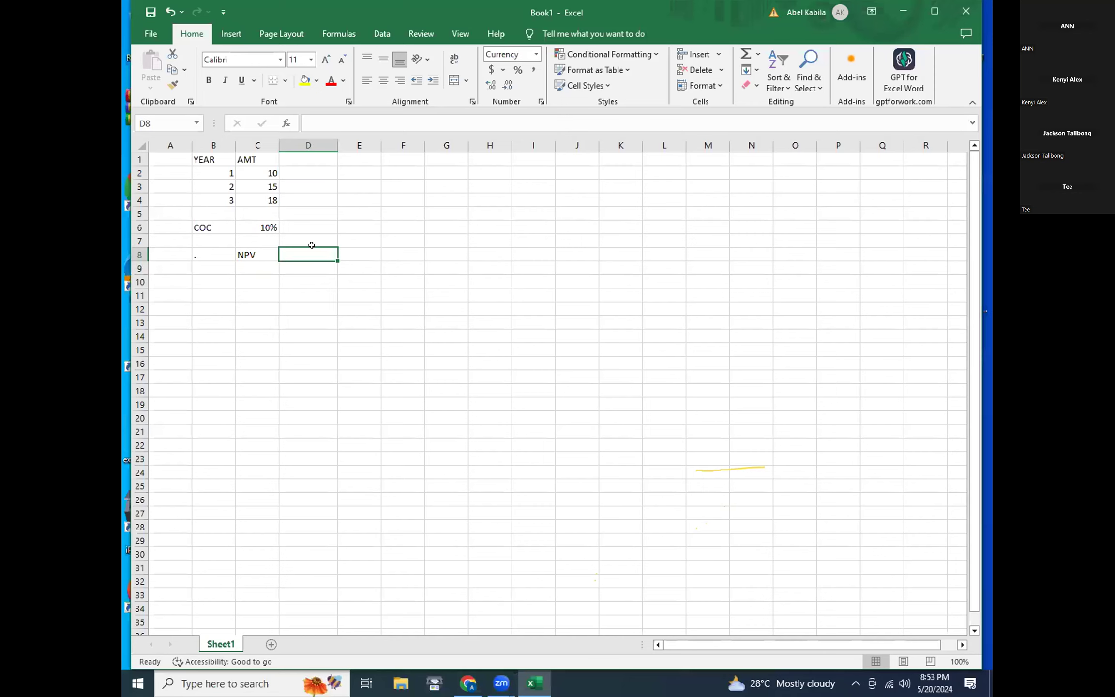
type("=")
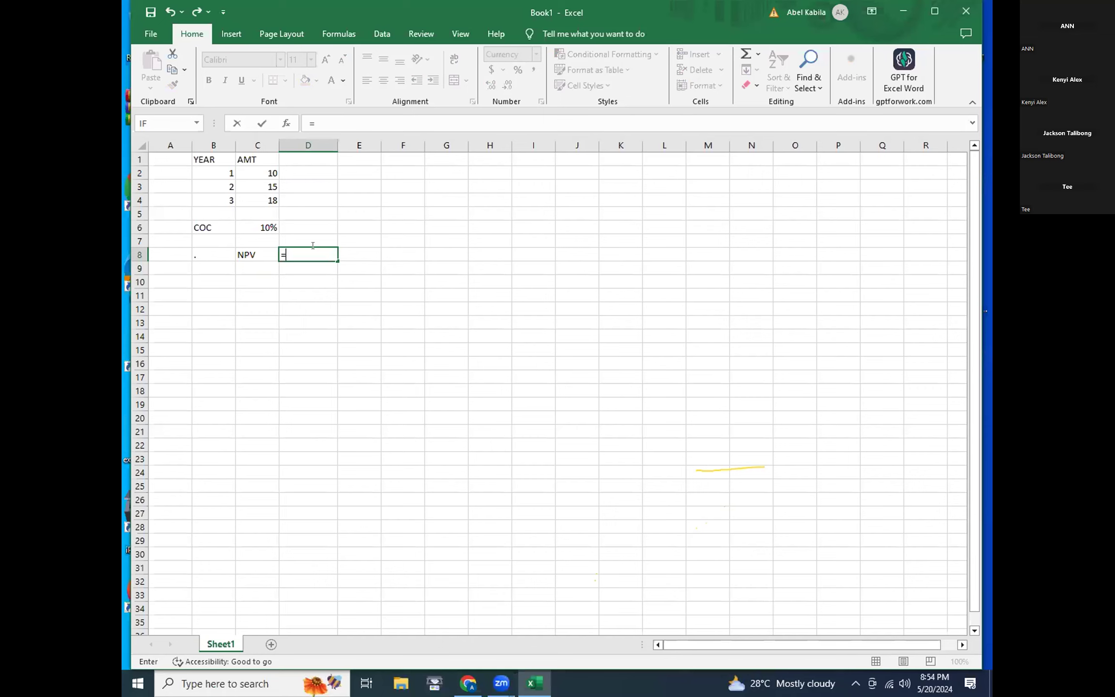
type("NPV")
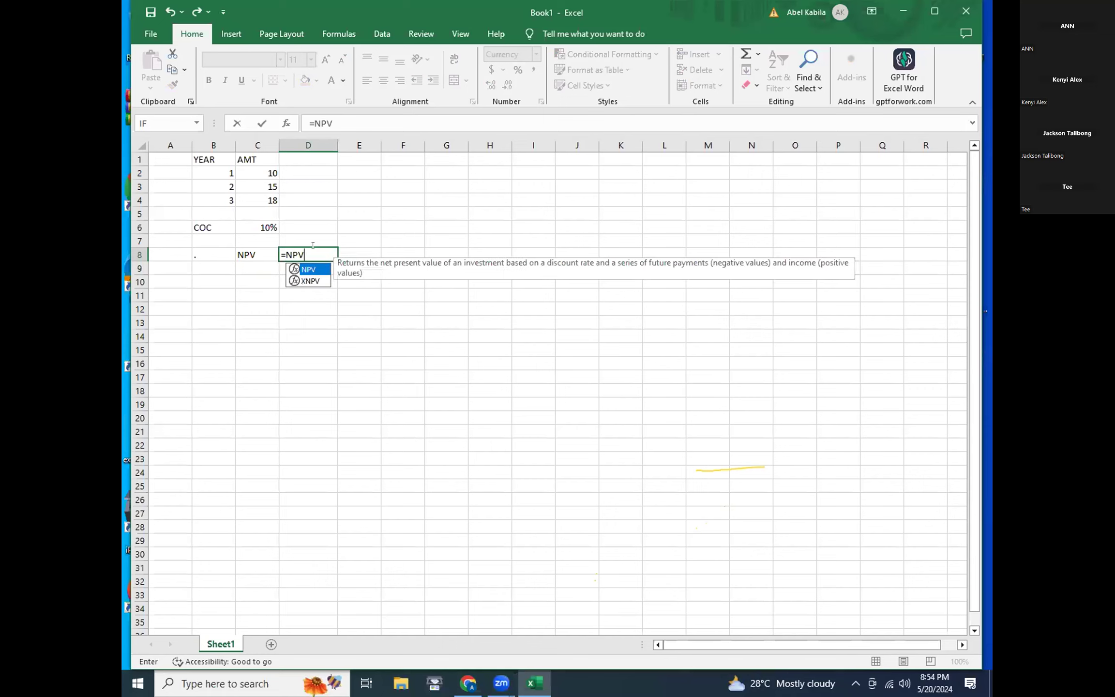
double_click(318, 269)
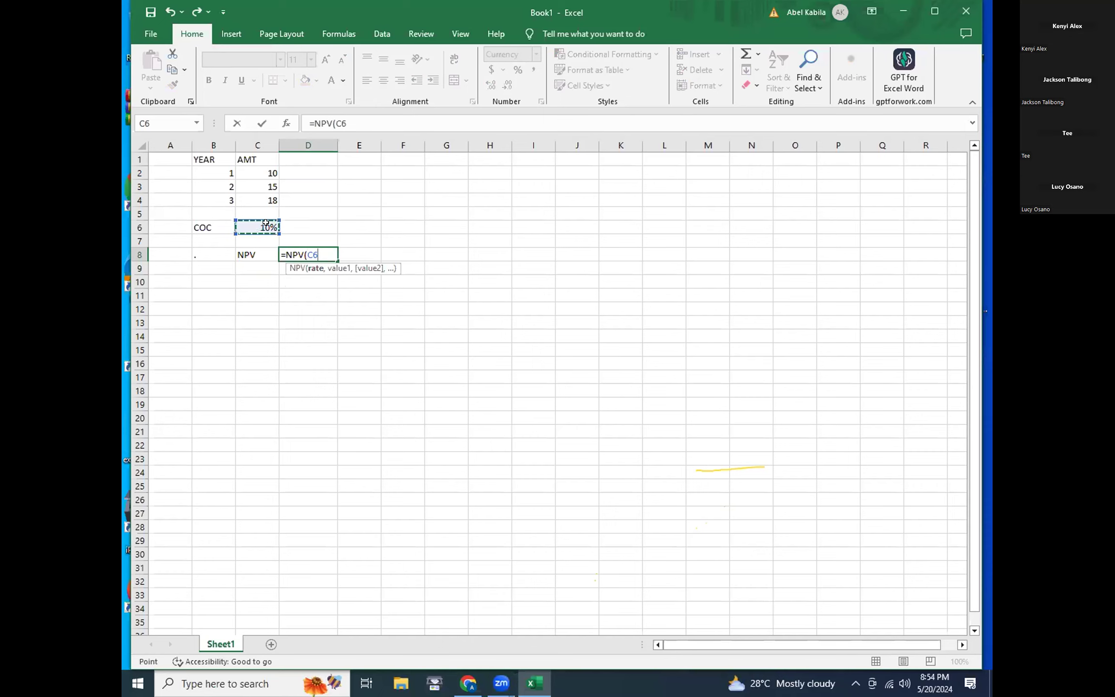
type(",")
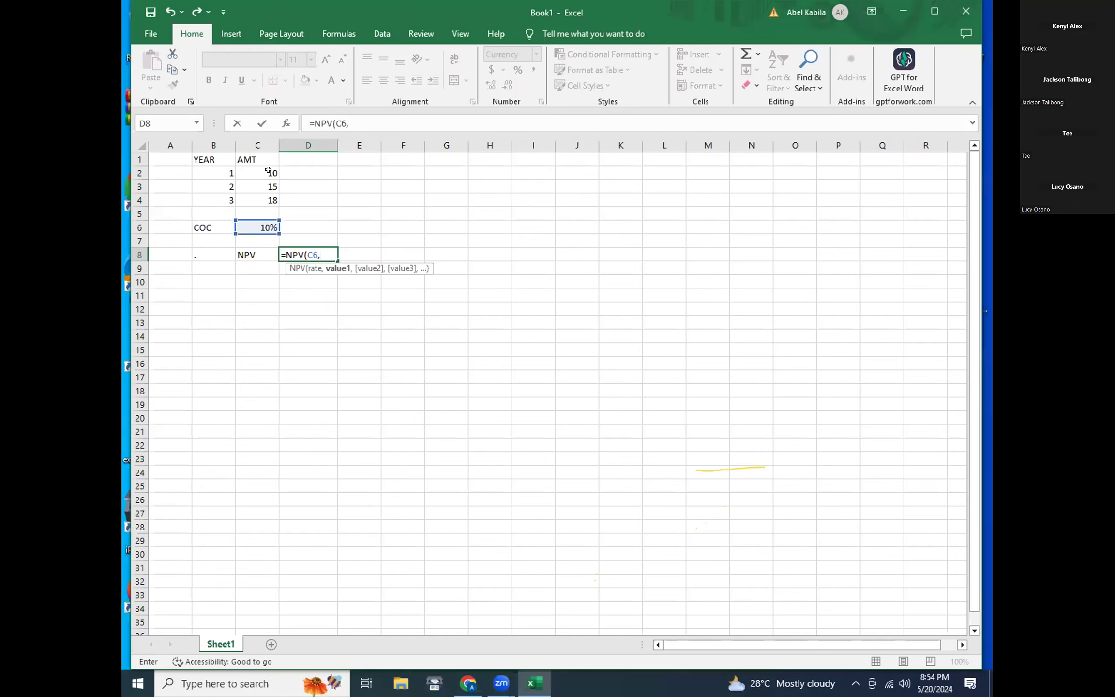
left_click_drag(265, 172, 257, 194)
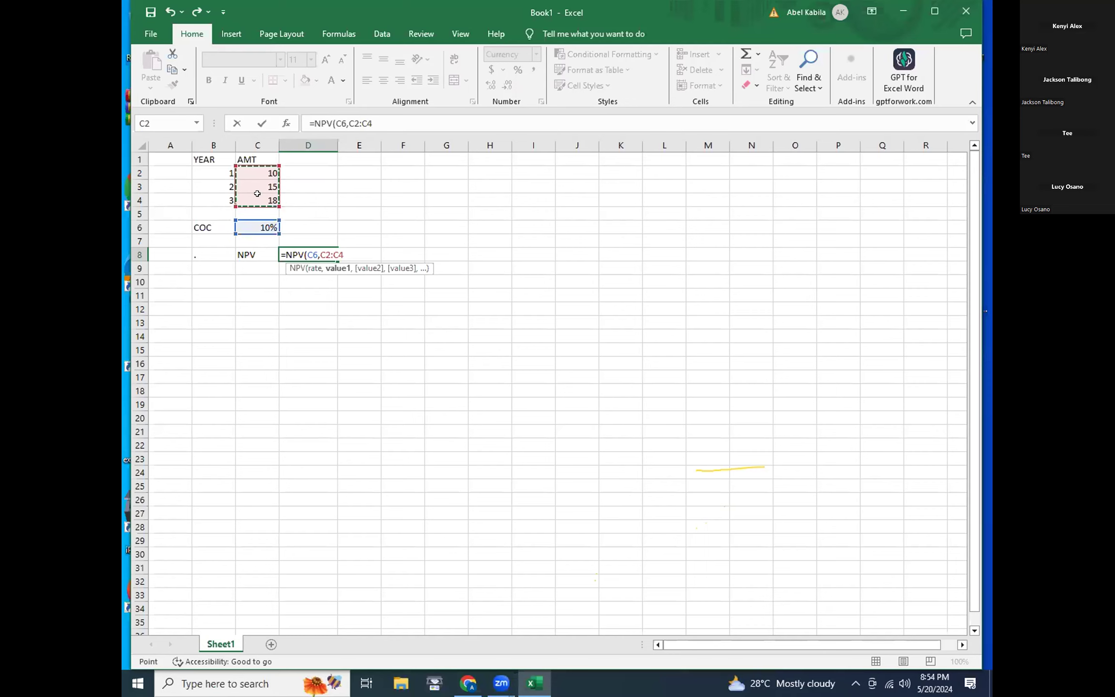
type(")")
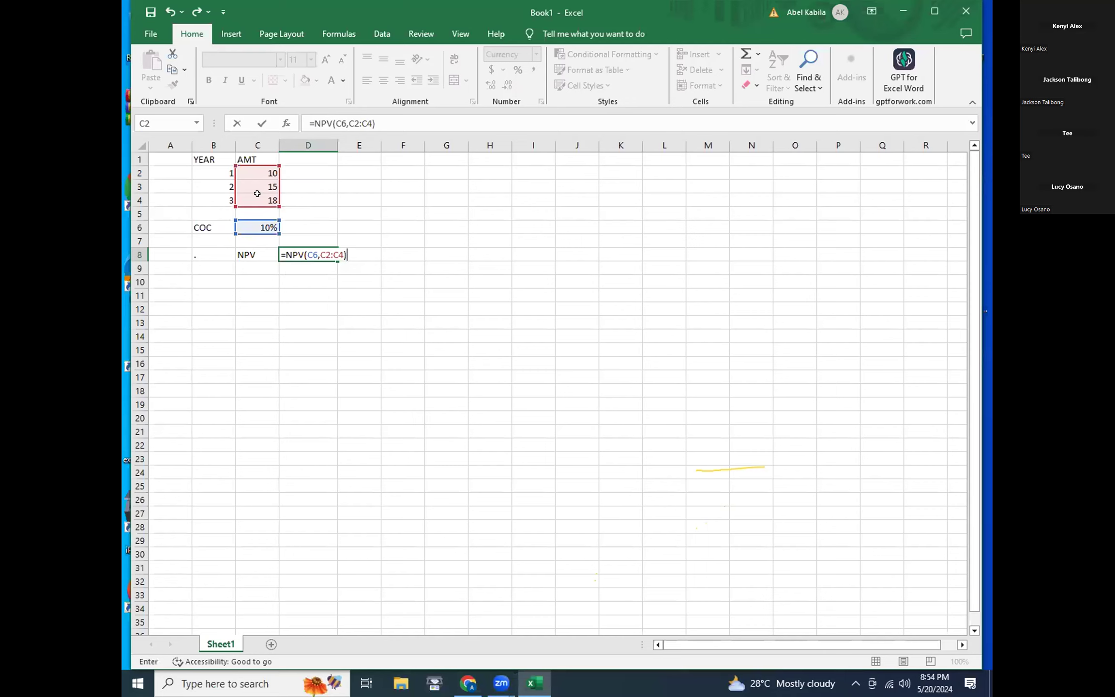
key("Return")
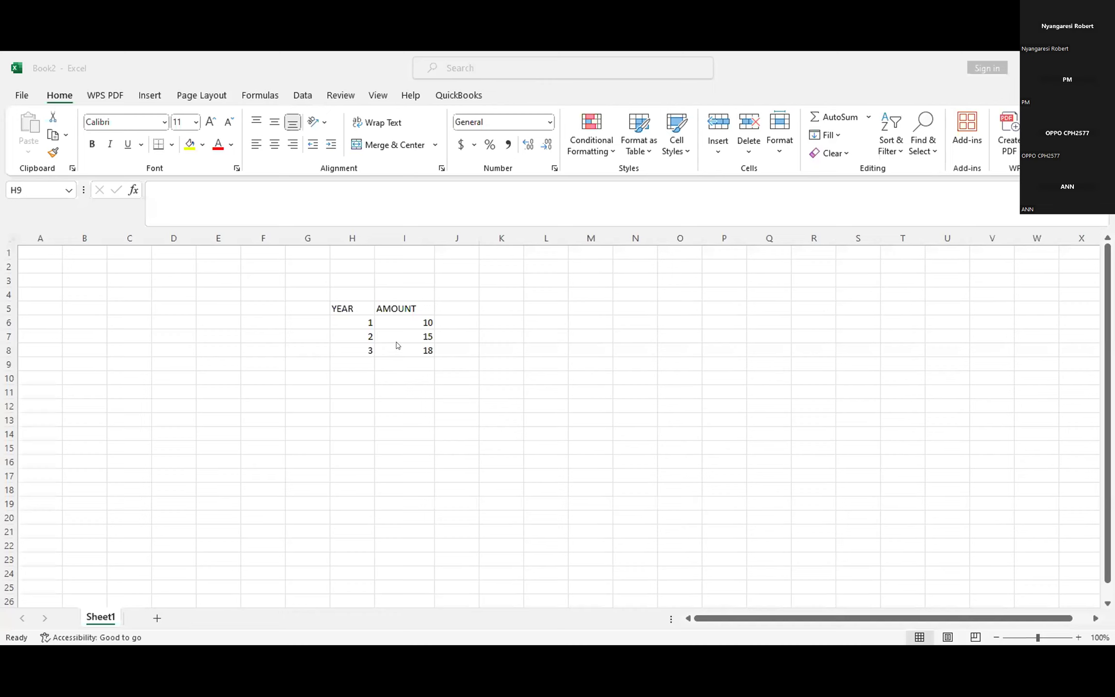
key("alt+Tab")
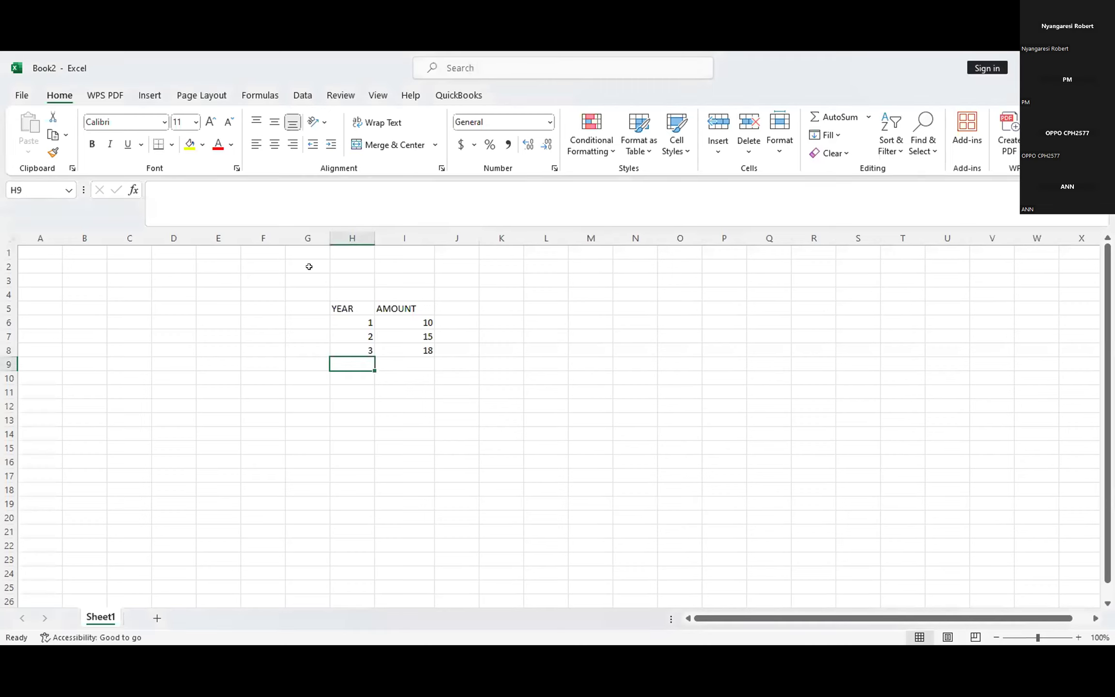
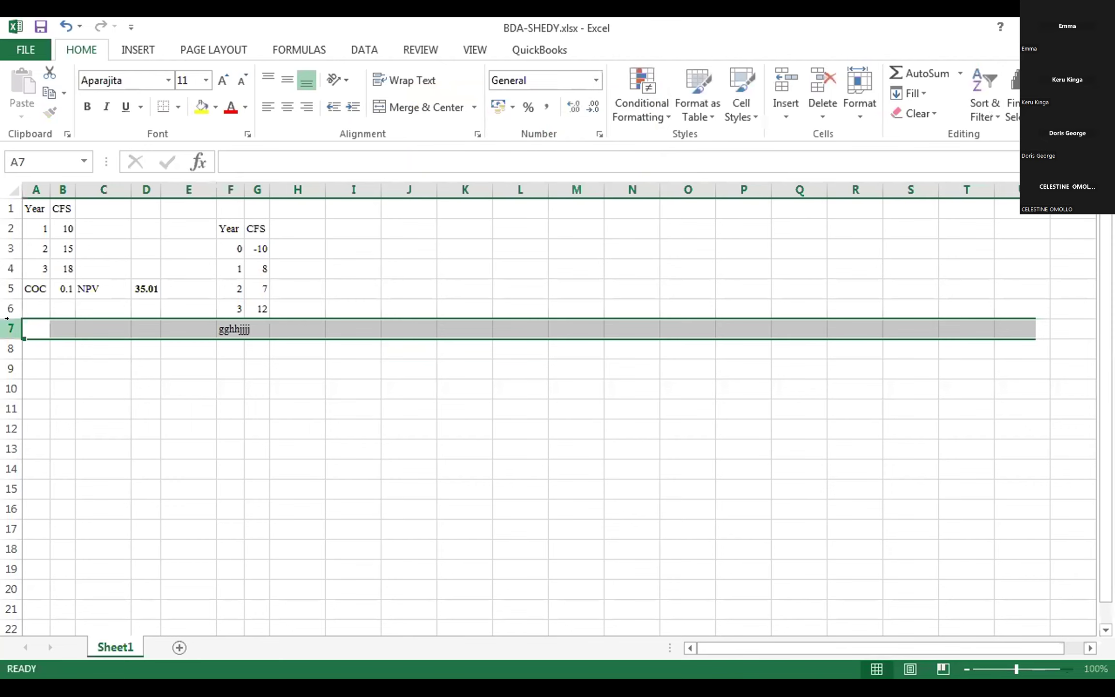
Step: Clear the stray text from row 7 and enter the label COC in F7 with a rate of 7% in G7
key("Delete")
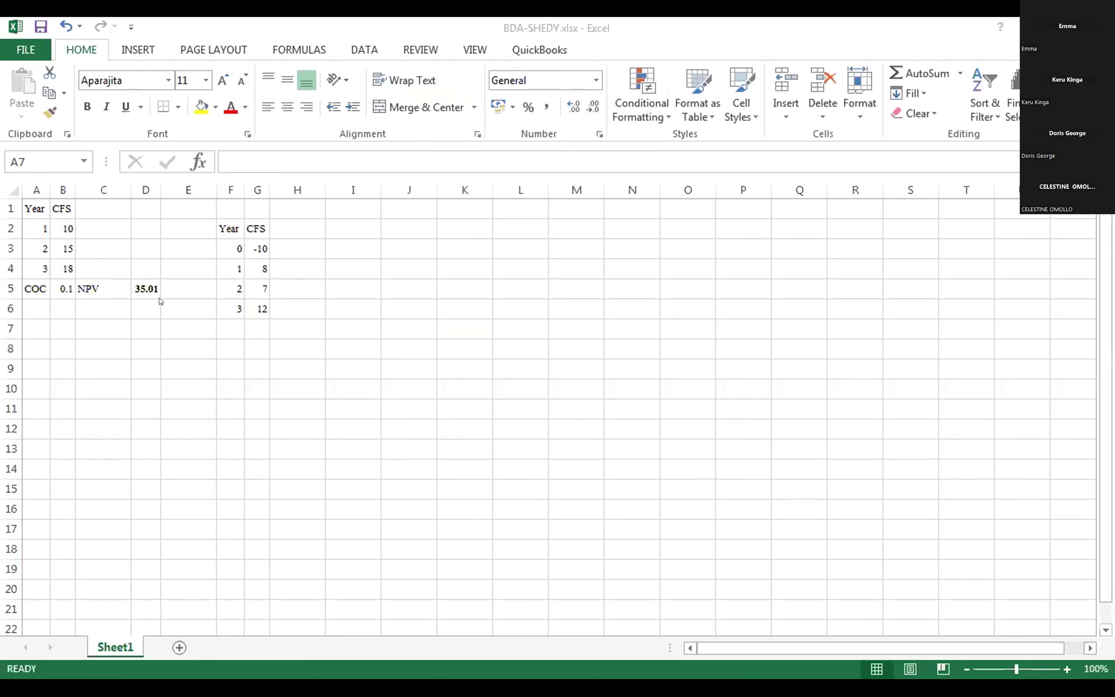
left_click(213, 319)
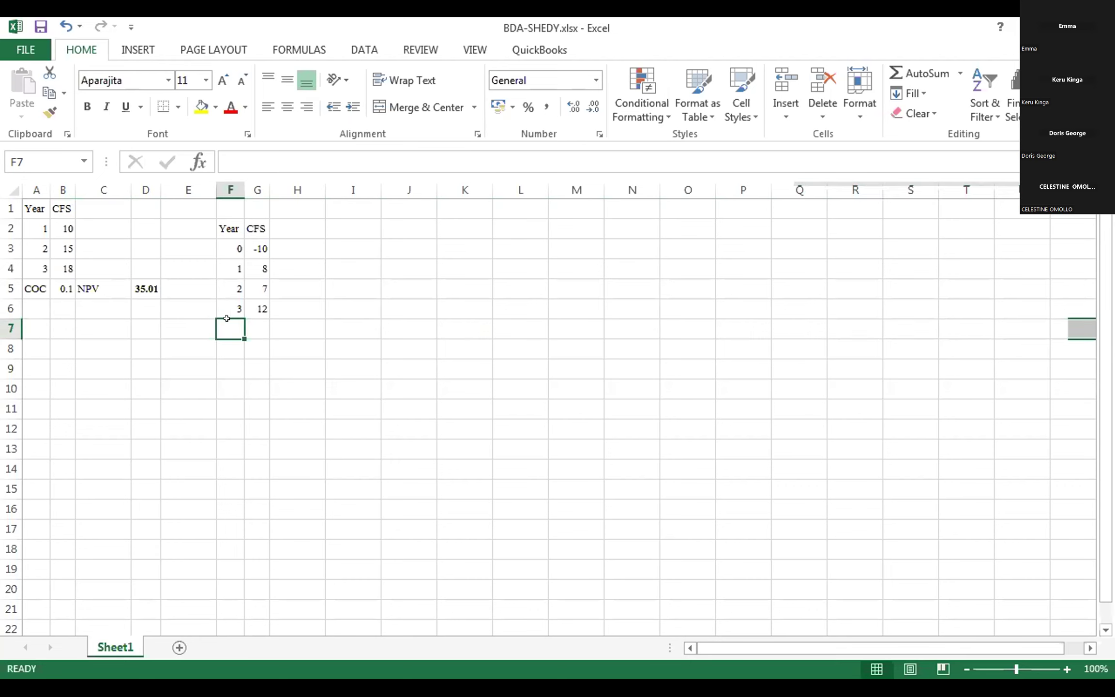
type("coc")
key("BackSpace")
key("BackSpace")
key("BackSpace")
type("COC")
key("Tab")
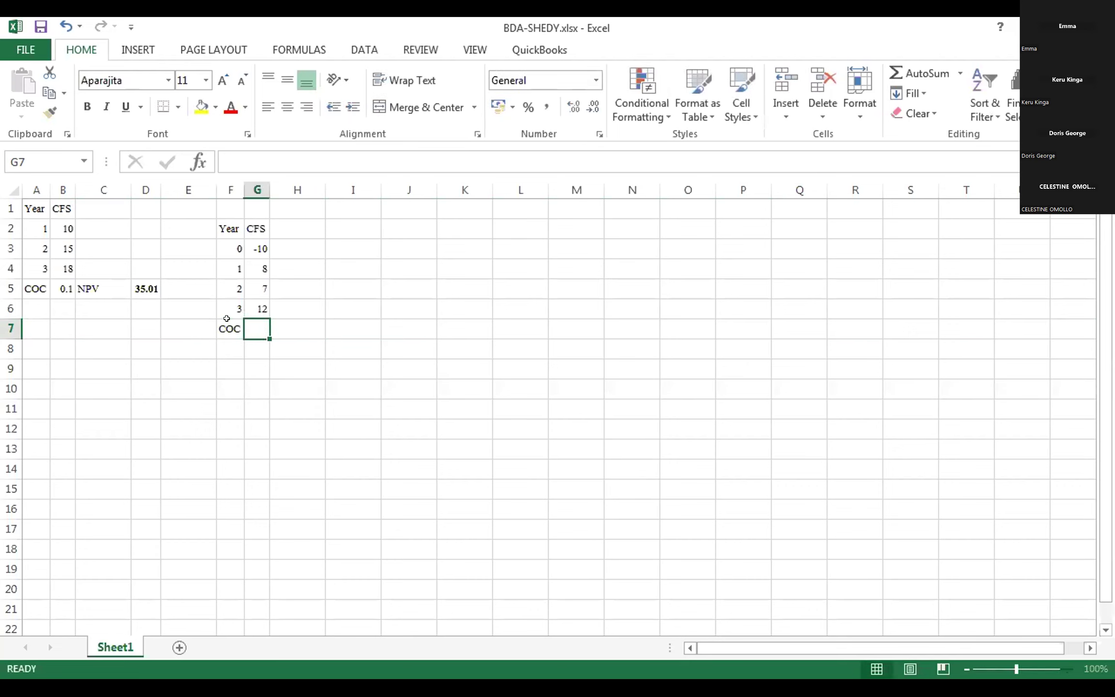
type("7%")
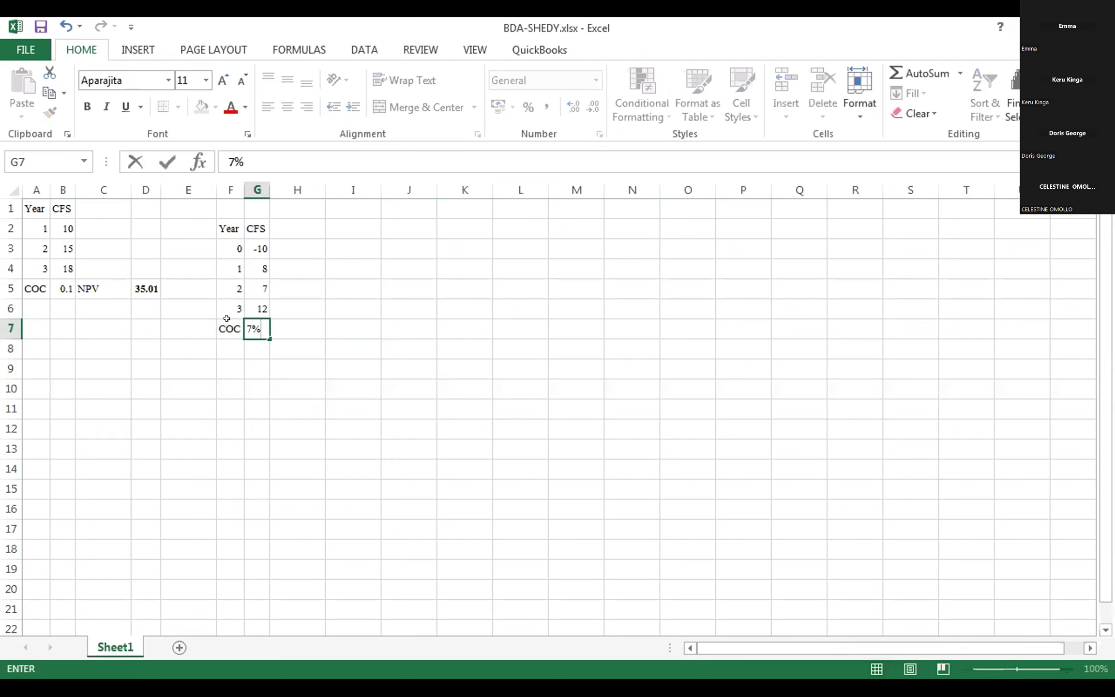
key("Tab")
Step: Try all borders on the cash flow table F2:G7 and undo the border formatting
left_click_drag(217, 219, 260, 322)
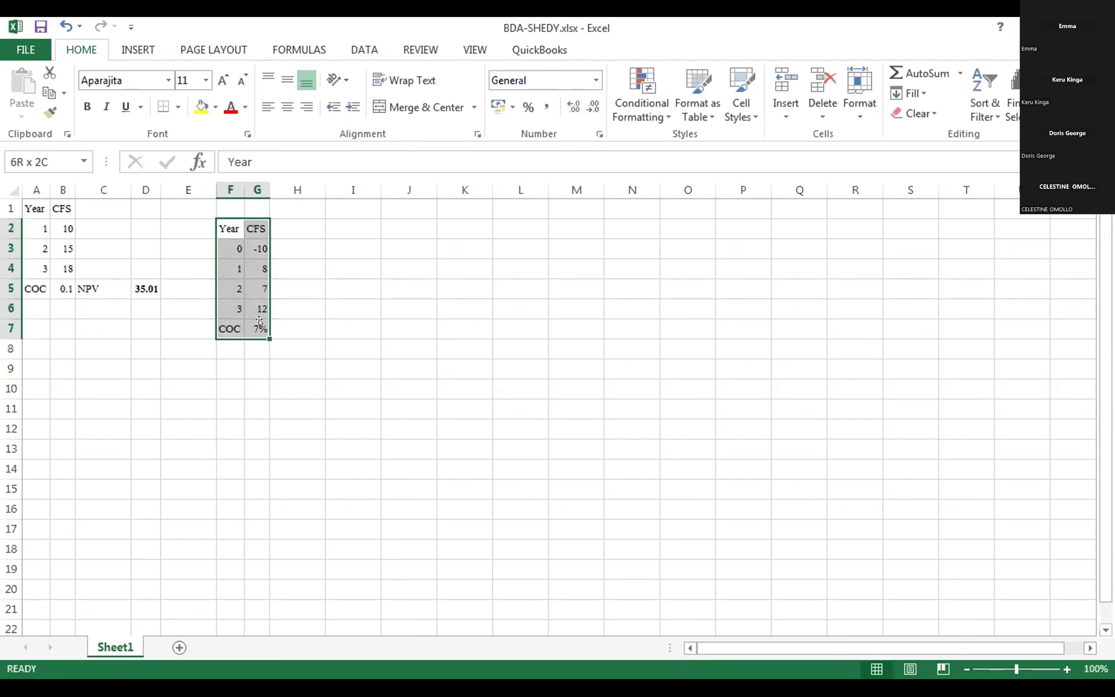
left_click(177, 107)
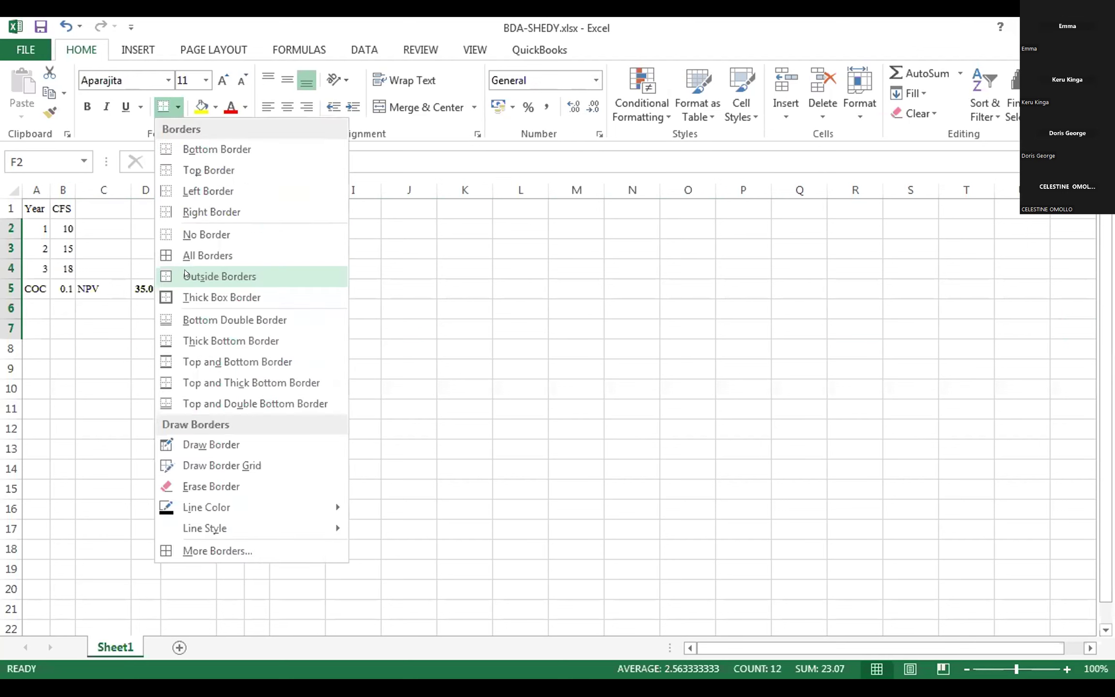
left_click(184, 256)
left_click(287, 329)
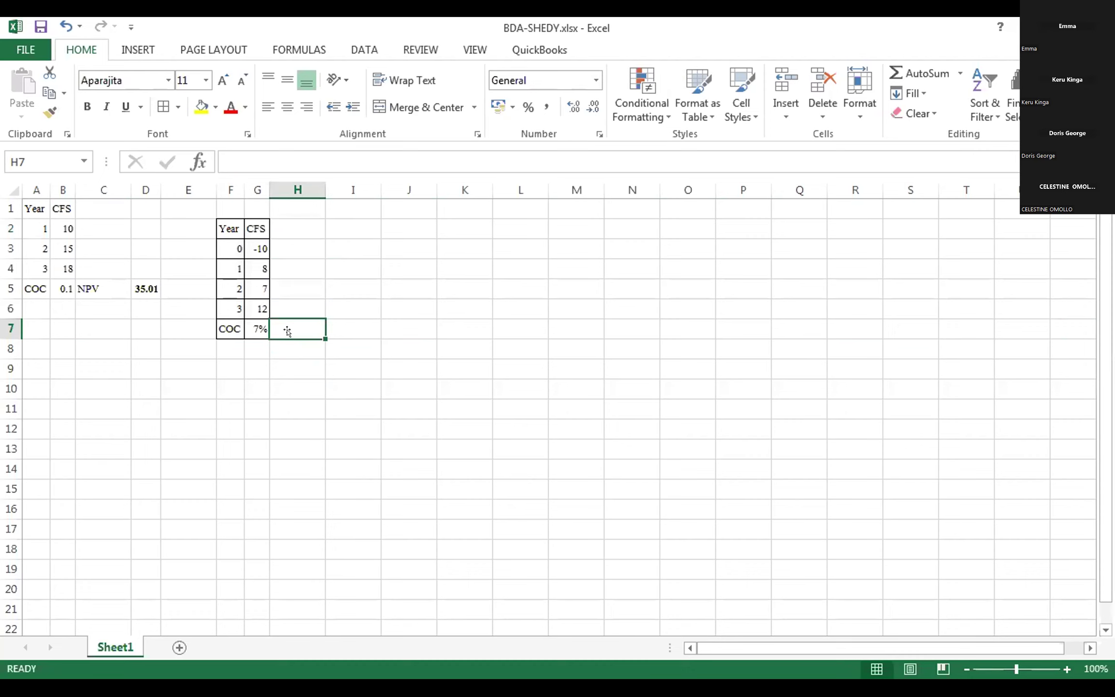
left_click(66, 26)
left_click(316, 368)
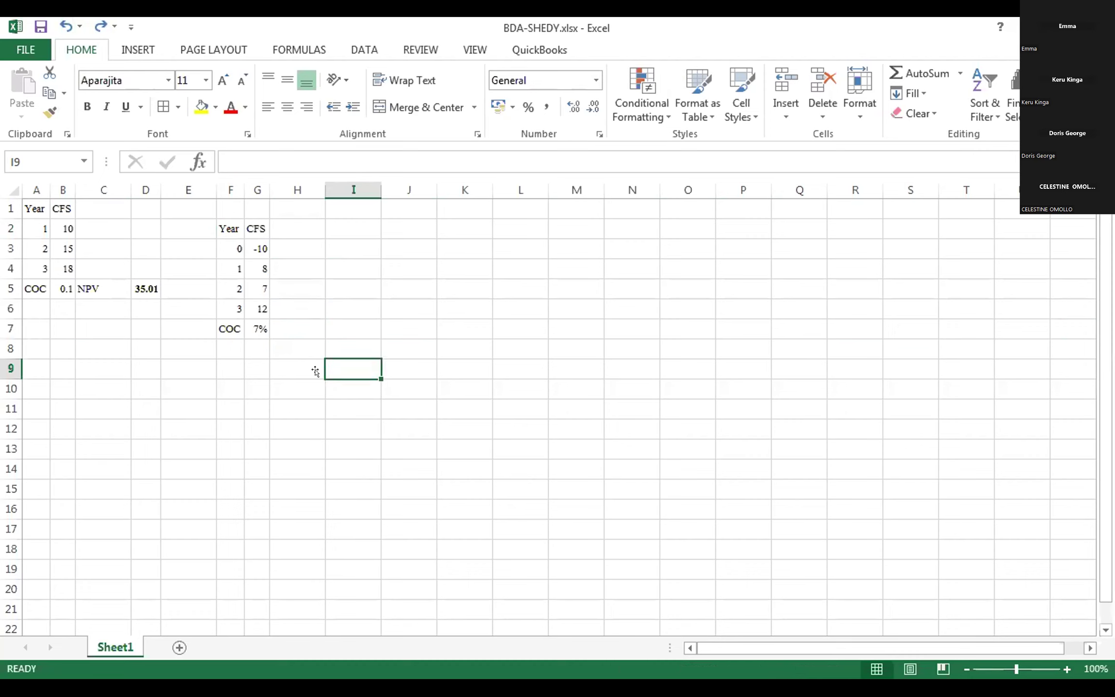
Step: Calculate the net present value in H7 with the formula =NPV(G7,G4:G6)+G3
left_click(300, 327)
type("N")
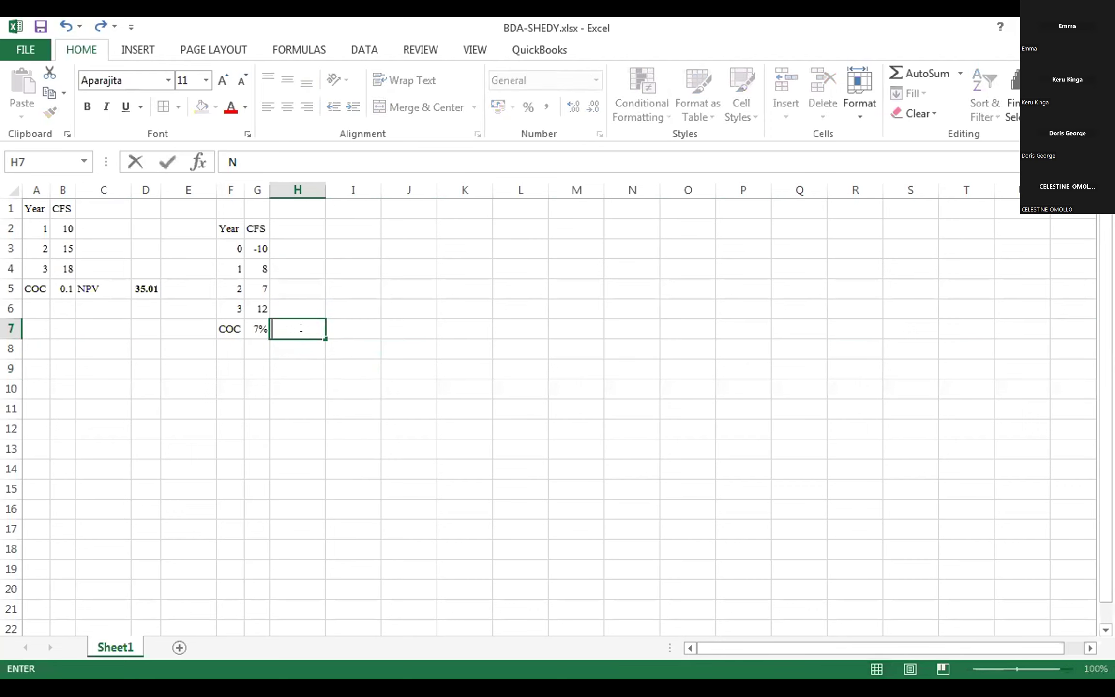
key("BackSpace")
type("=")
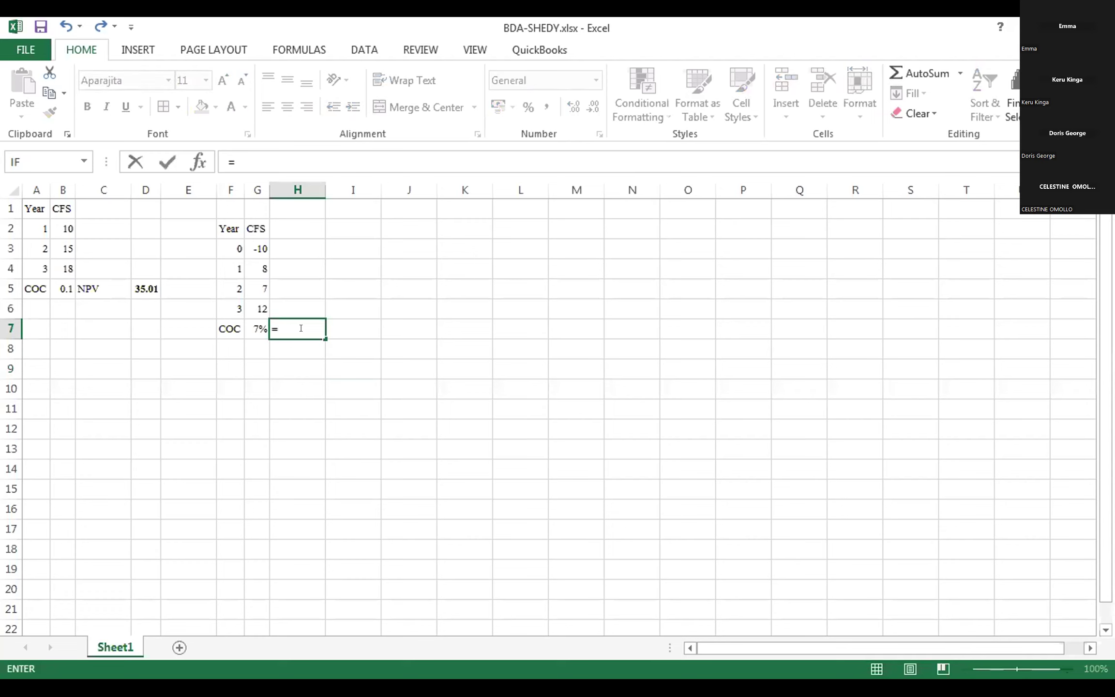
key("BackSpace")
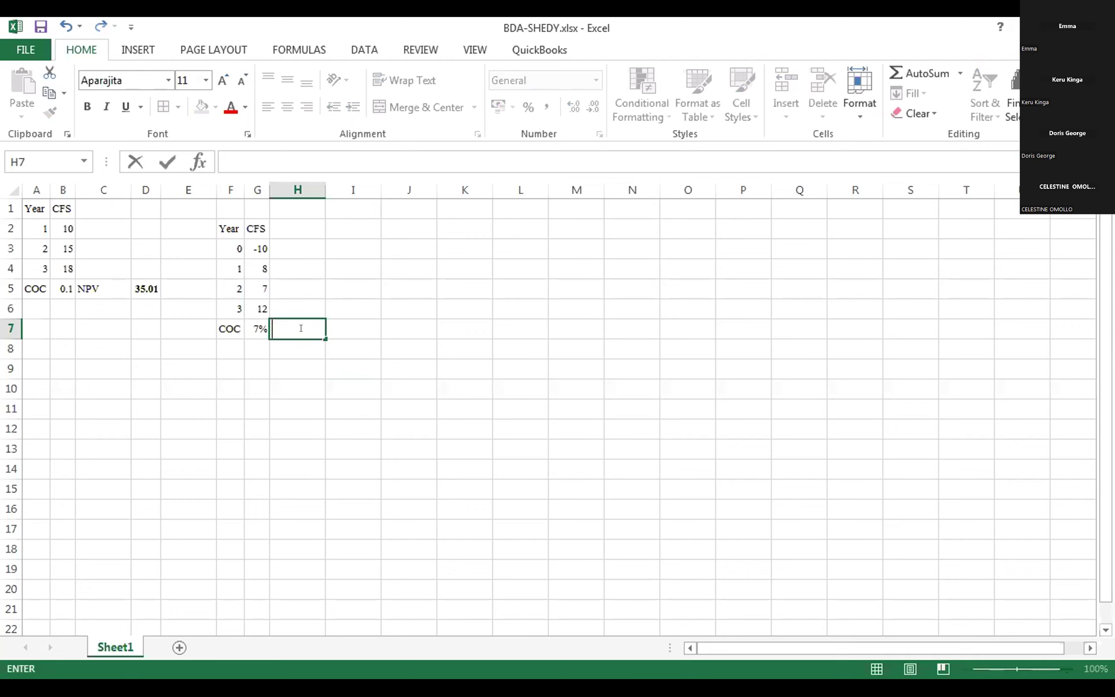
type("=")
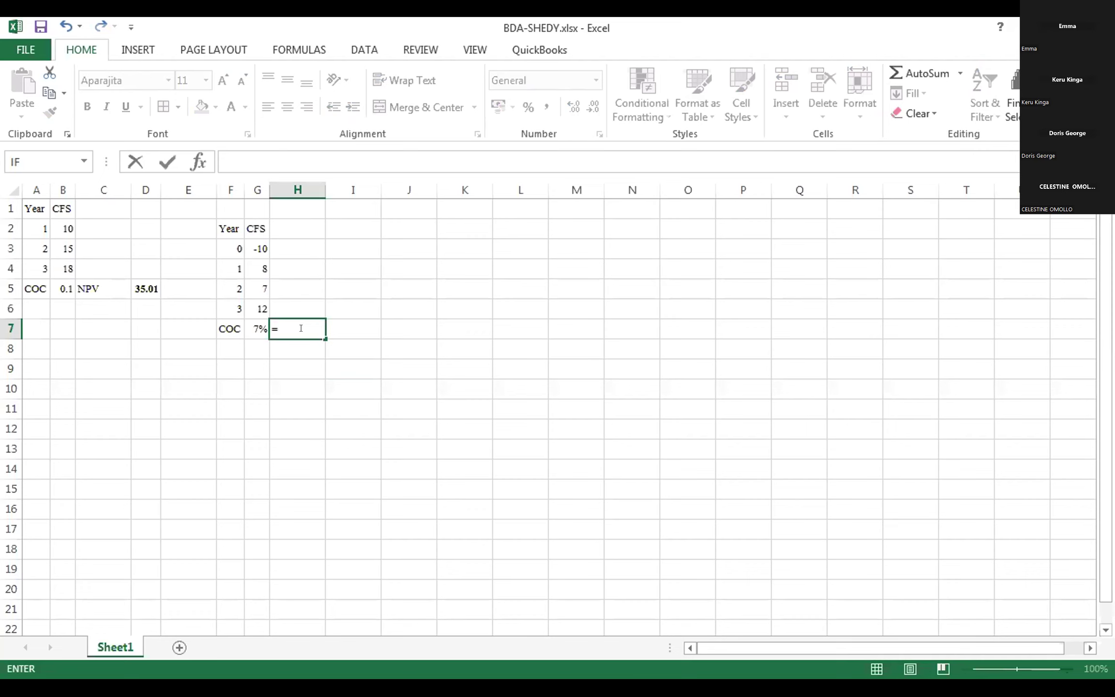
type("NPV")
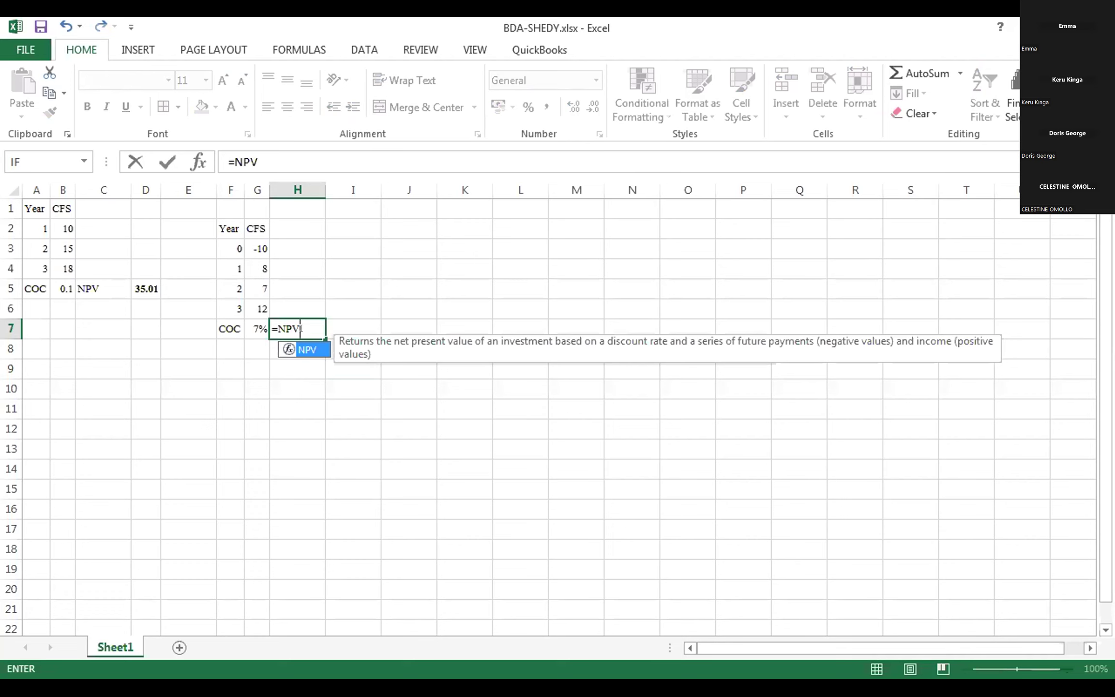
type("(")
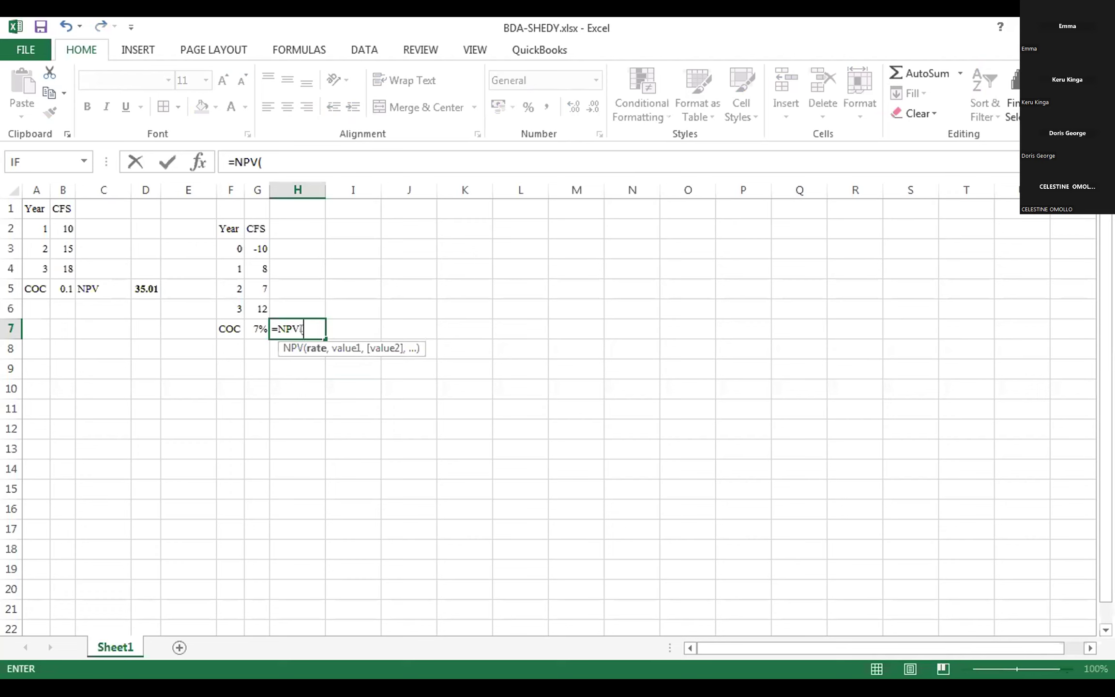
left_click(245, 319)
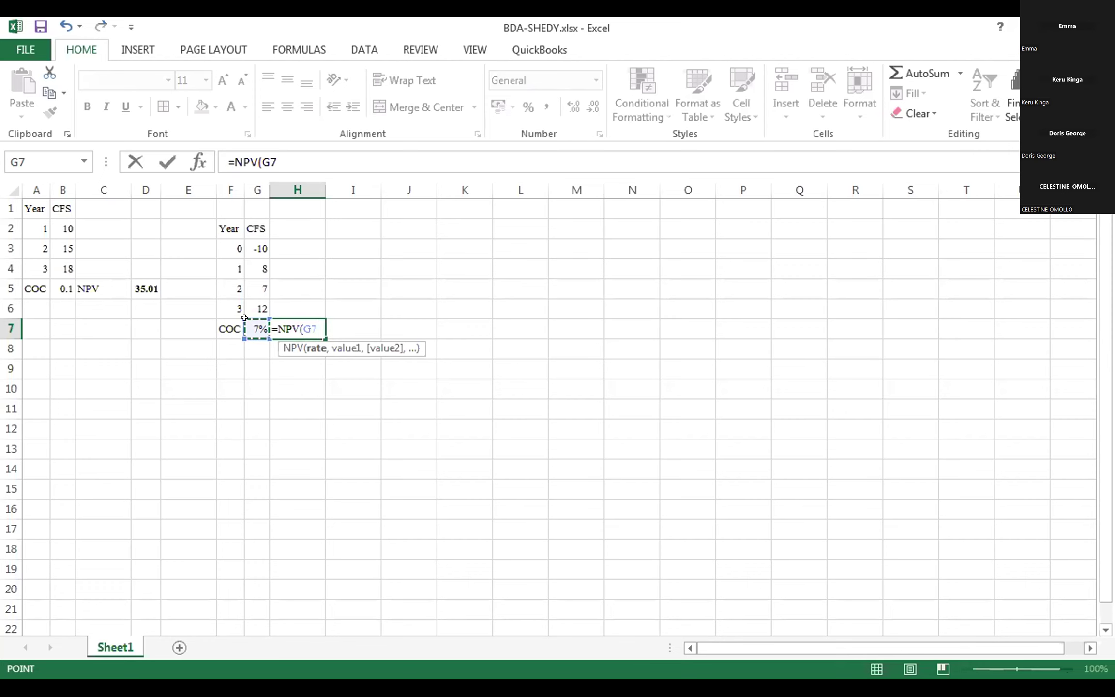
type(",")
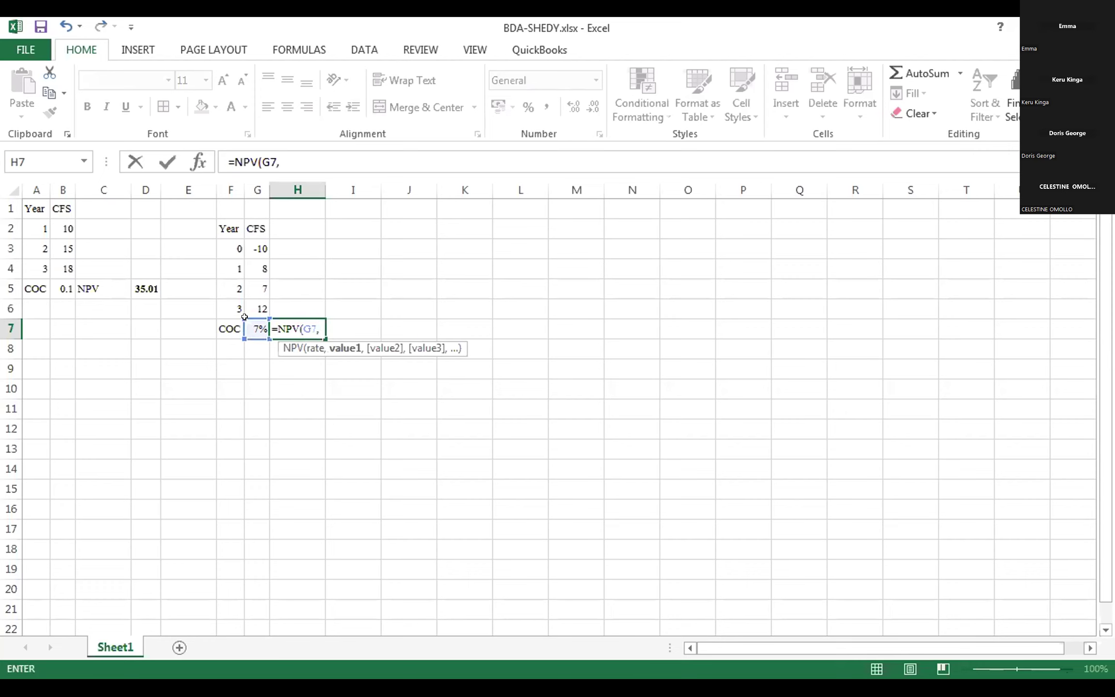
type("G4")
left_click(256, 261)
left_click_drag(254, 298, 255, 300)
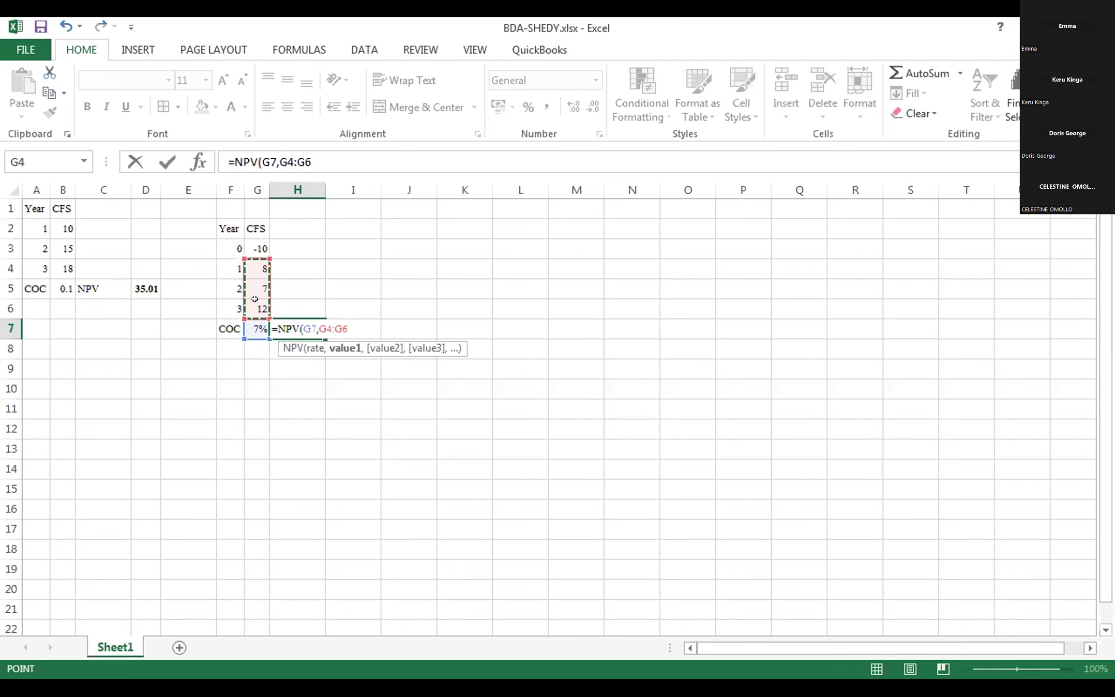
type(")+")
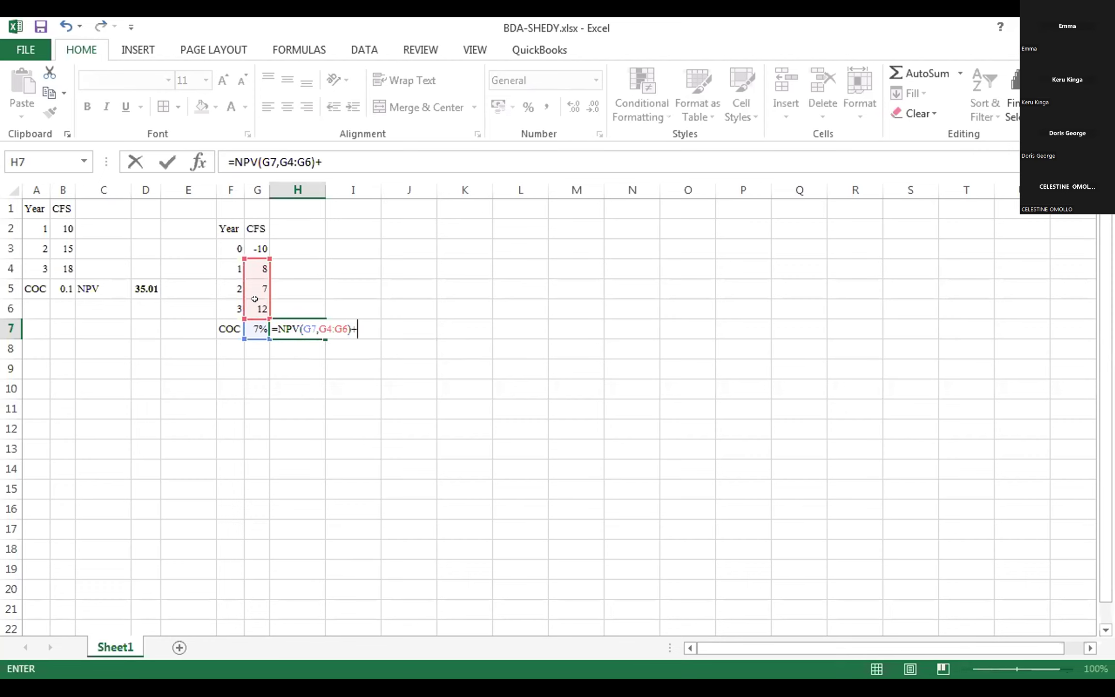
left_click(254, 245)
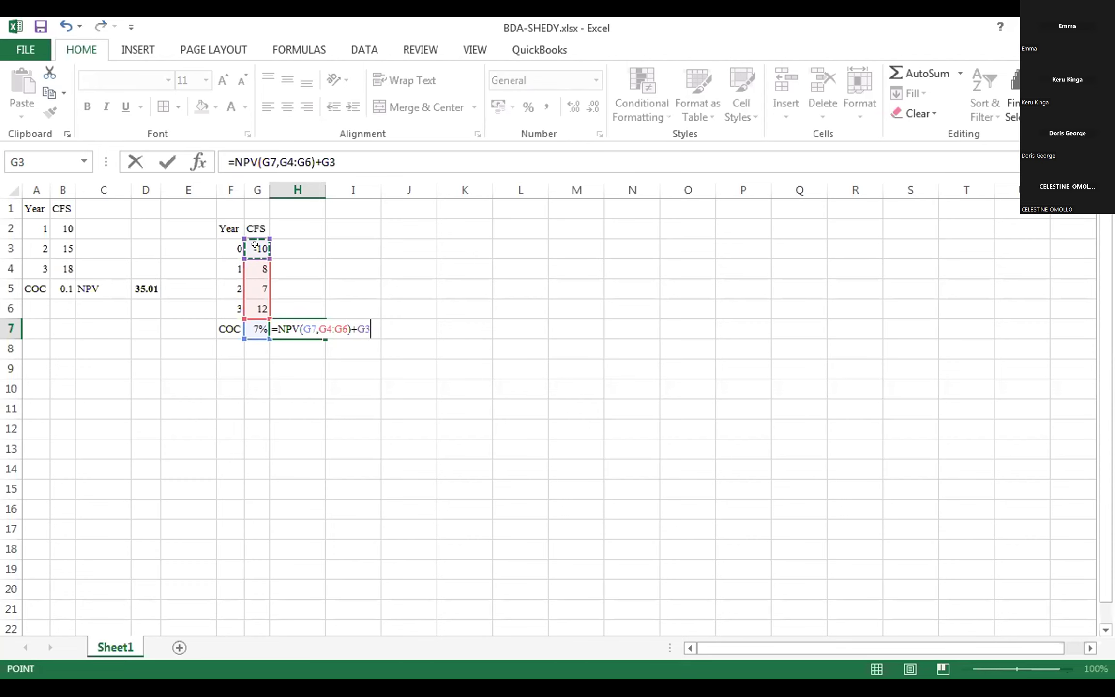
key("Return")
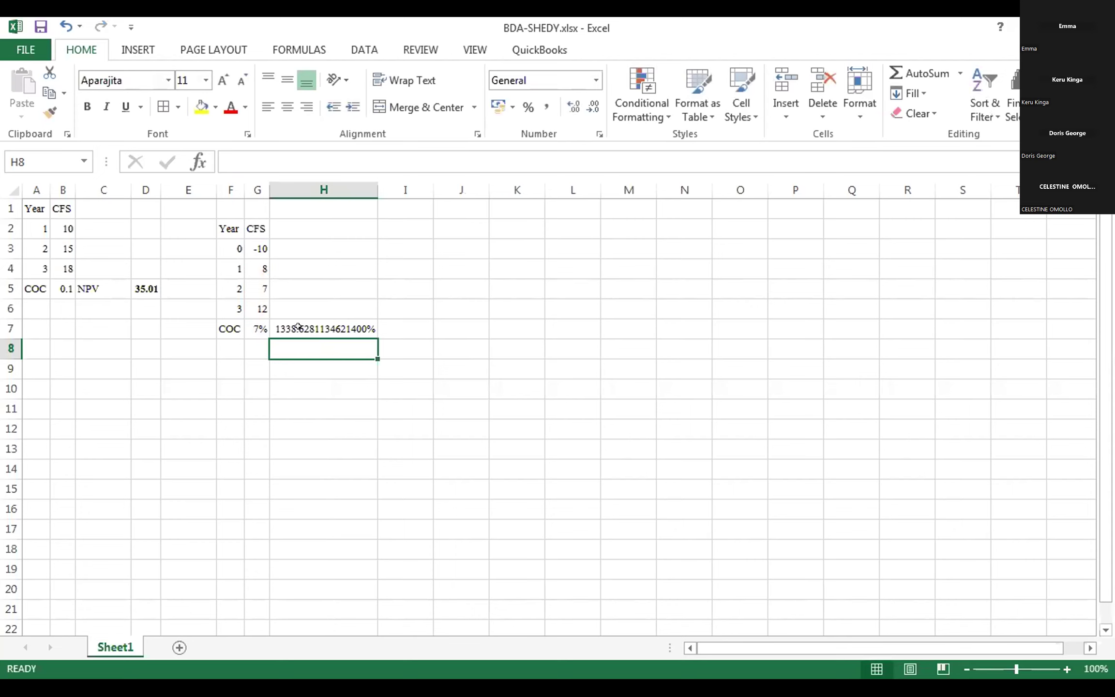
Step: Apply the General number format to the result in H7 and reduce it to three decimal places
left_click(299, 327)
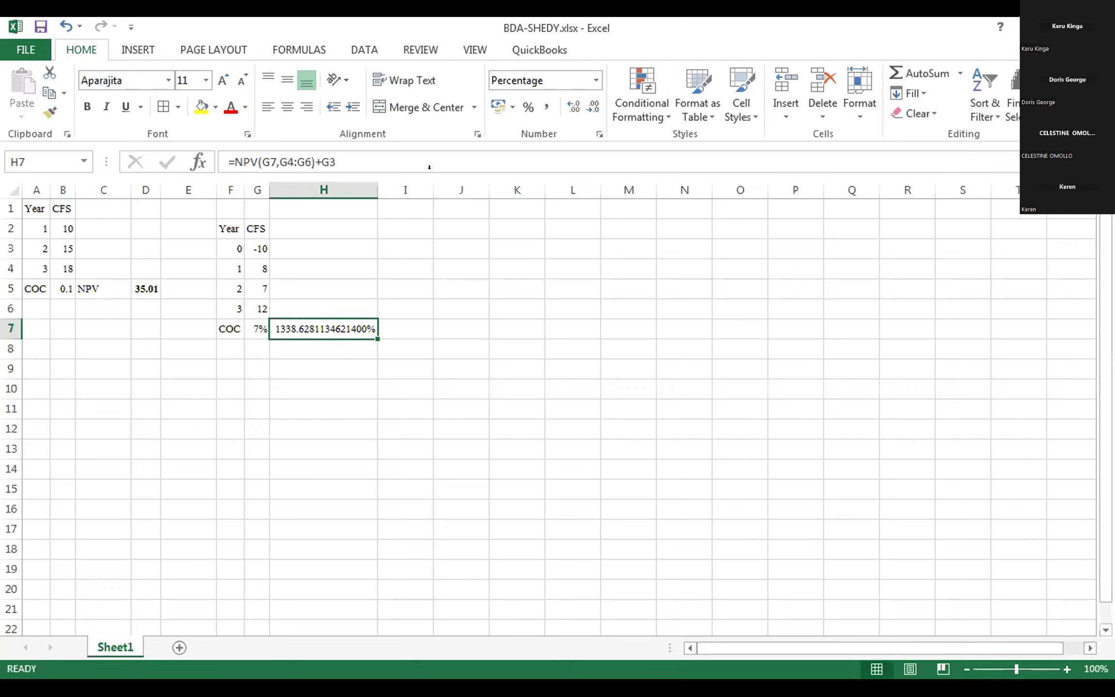
left_click(523, 108)
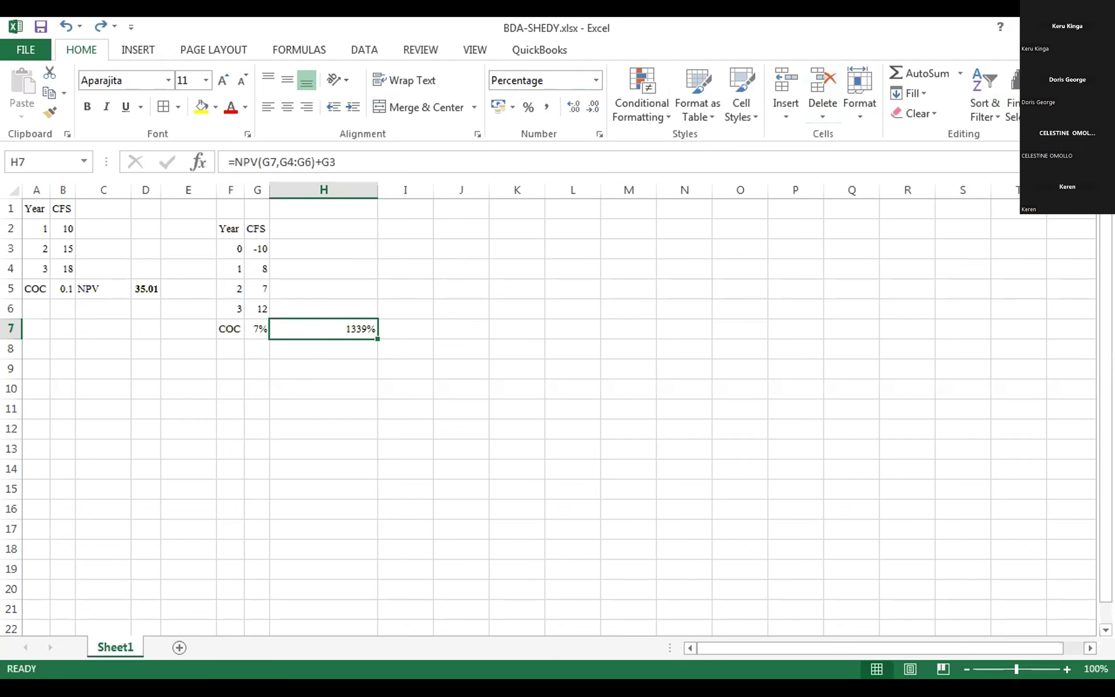
left_click(593, 81)
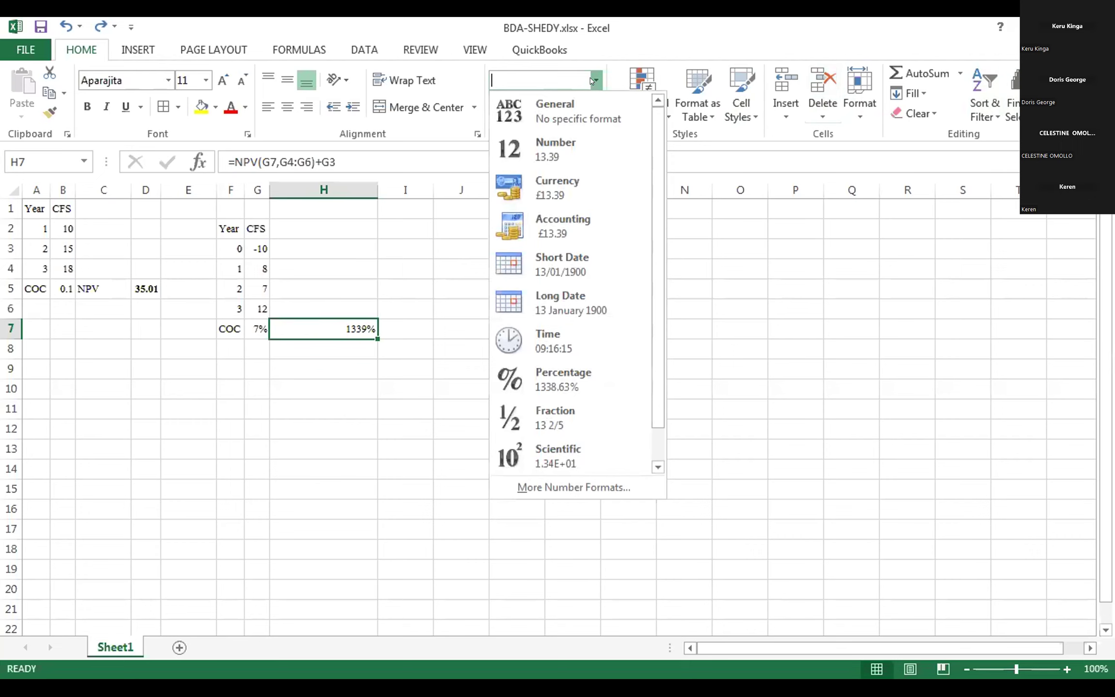
left_click(563, 109)
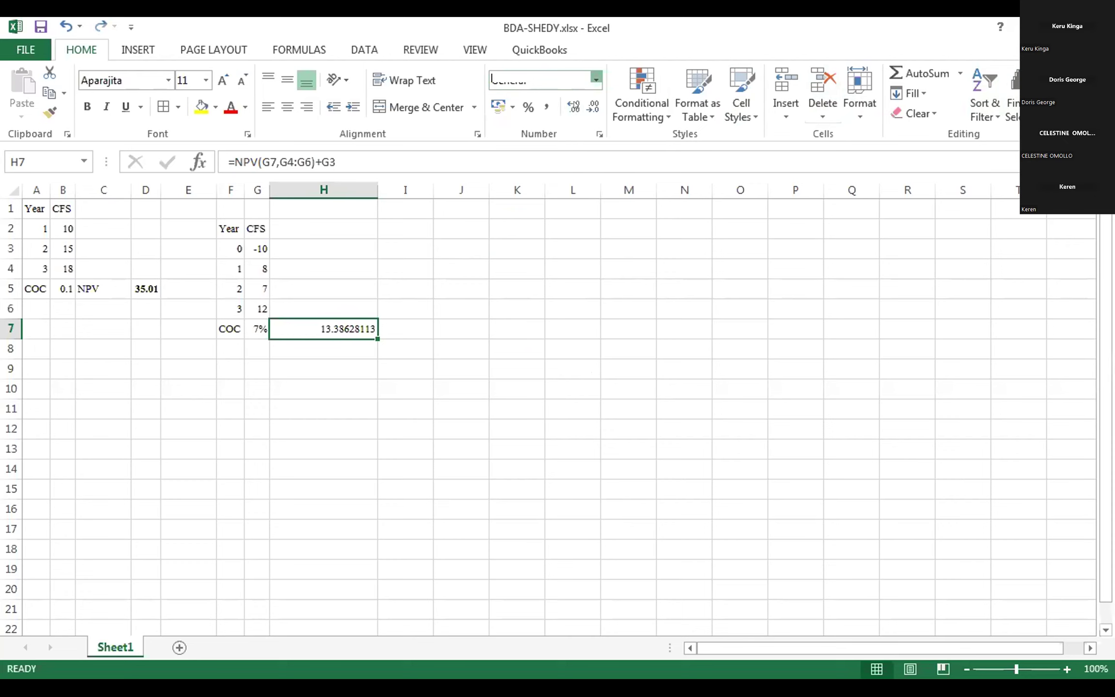
left_click(588, 105)
left_click(589, 105)
left_click(589, 106)
left_click(589, 105)
left_click(589, 106)
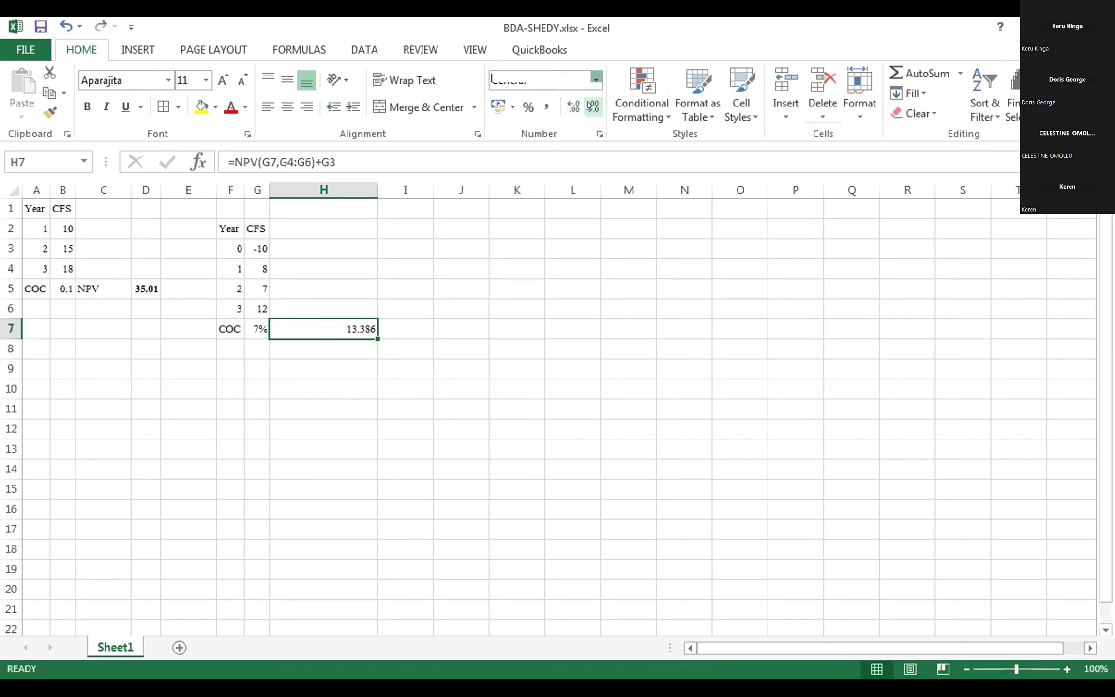
left_click(328, 341)
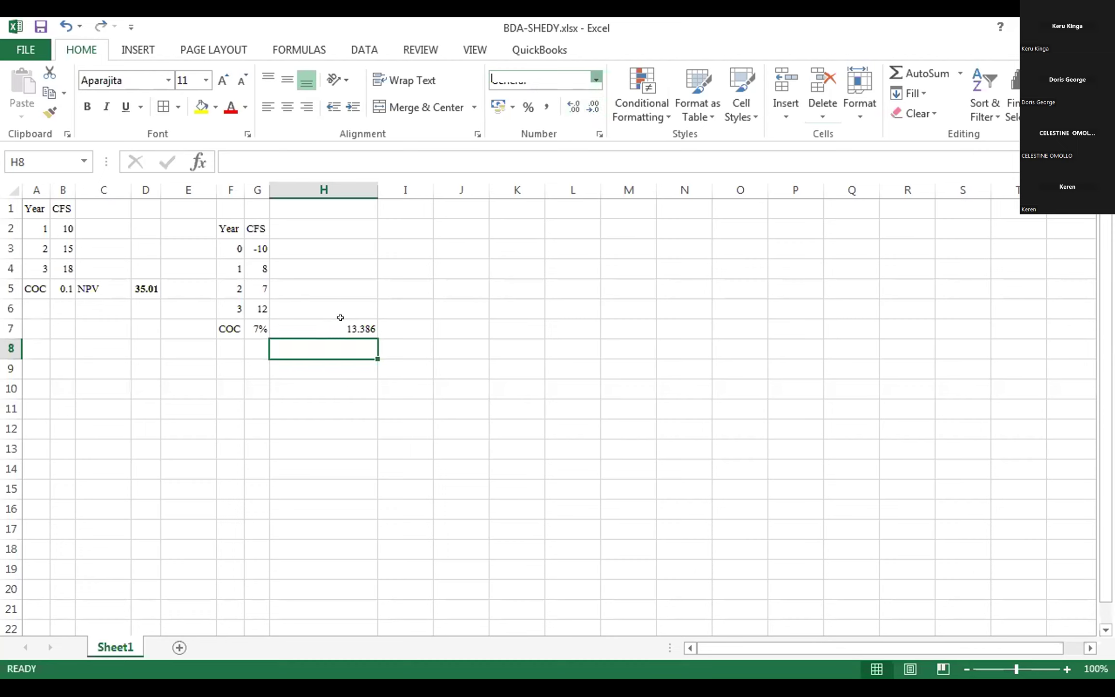
left_click(341, 317)
left_click(329, 360)
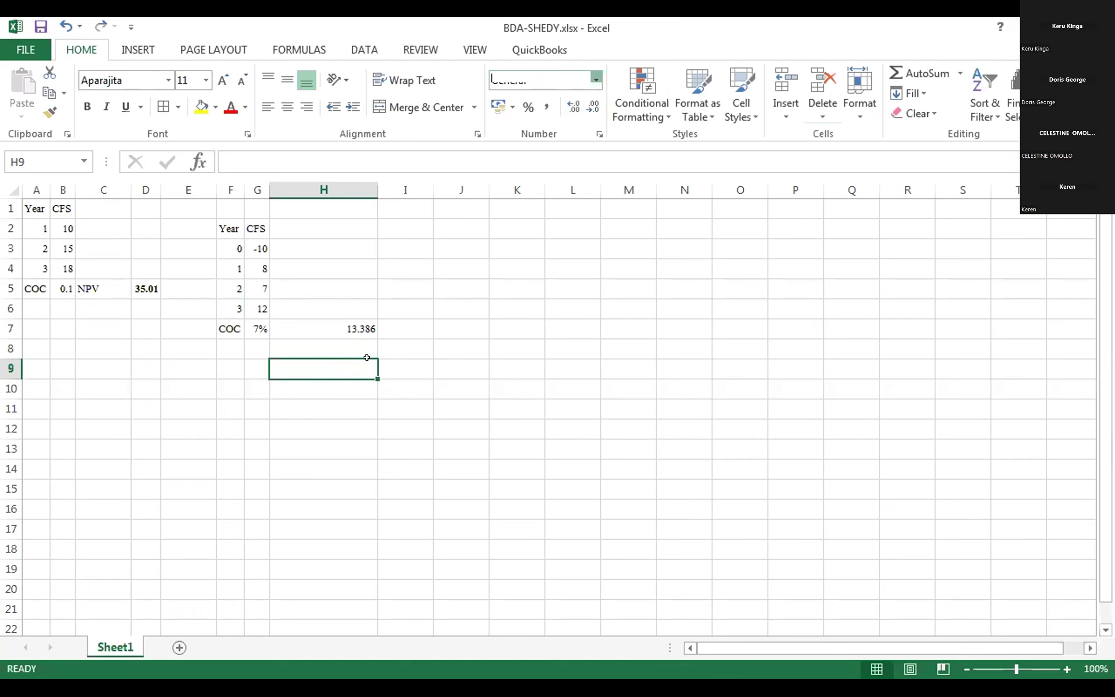
left_click(354, 330)
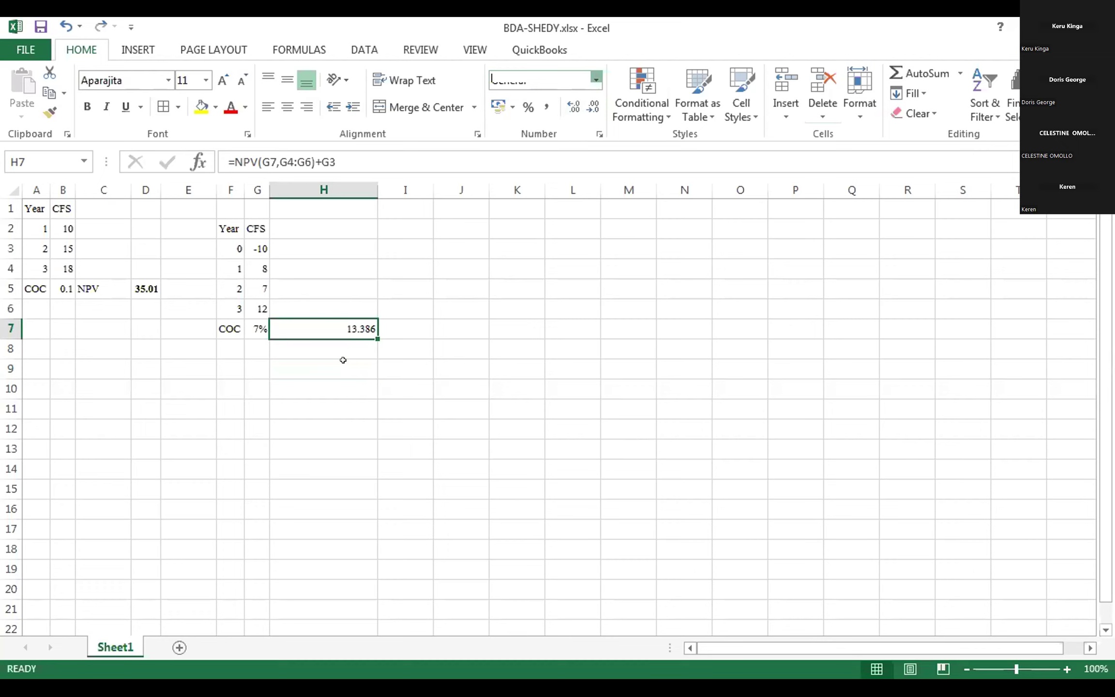
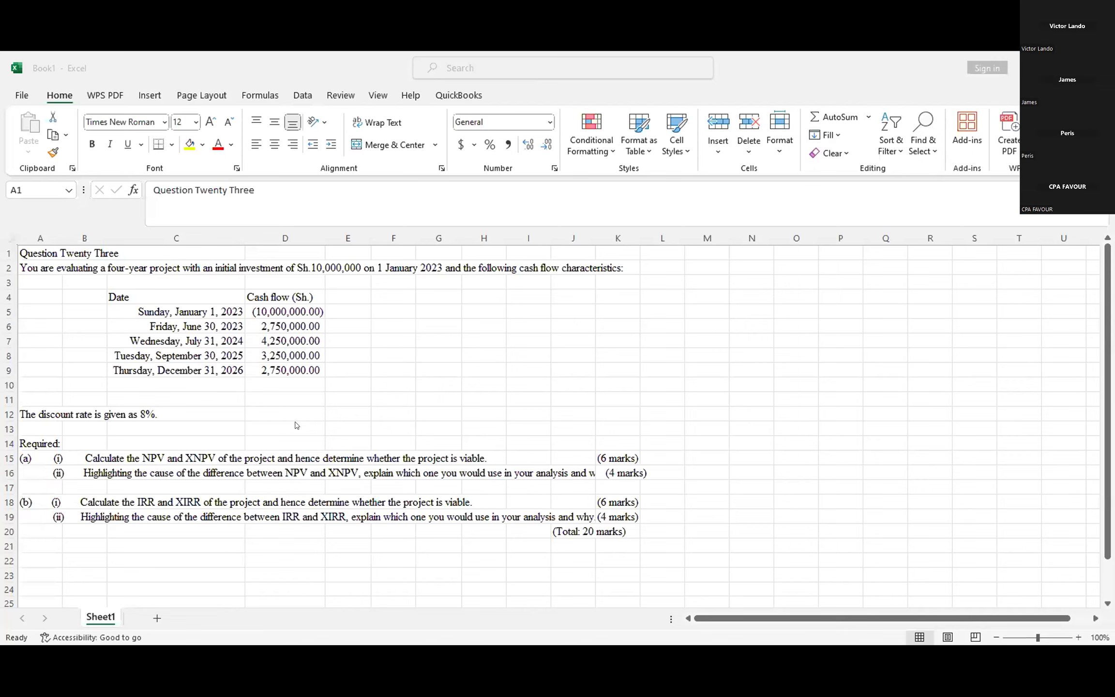
Step: Insert three blank rows above the Question Twenty Three heading in the Book1 worksheet
left_click(7, 242)
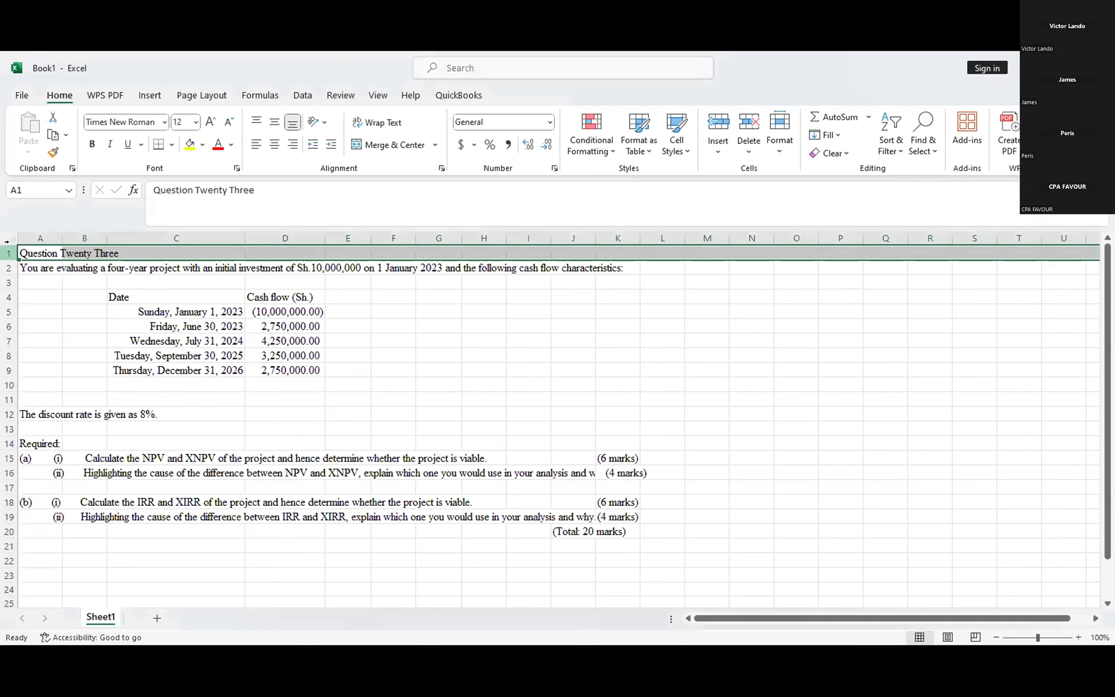
key("ctrl+shift+plus")
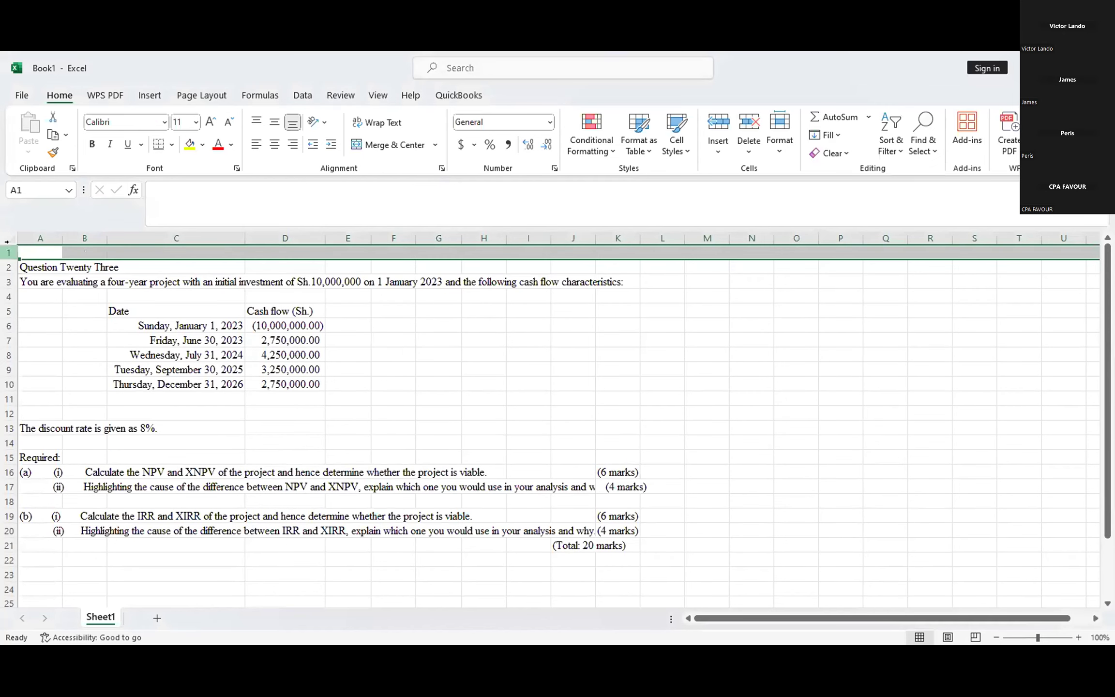
key("ctrl+shift+plus")
key("ctrl+shift+plus")
Step: Enter the title DECEMBER 2022 Q23 in cell C2
left_click(196, 267)
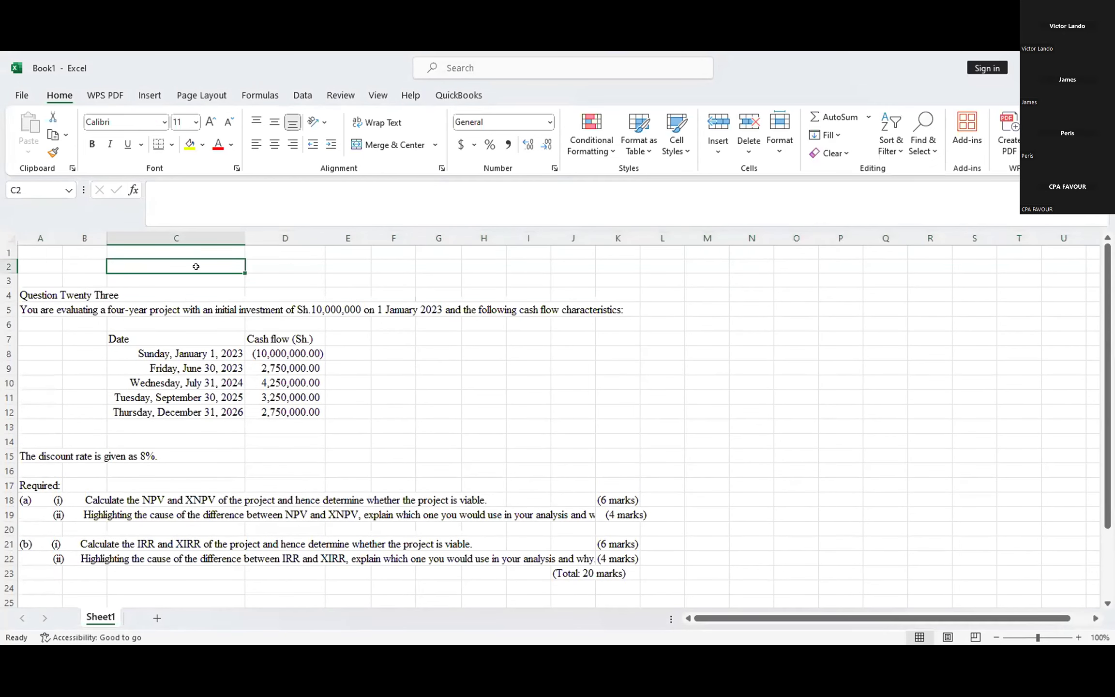
type("DECE")
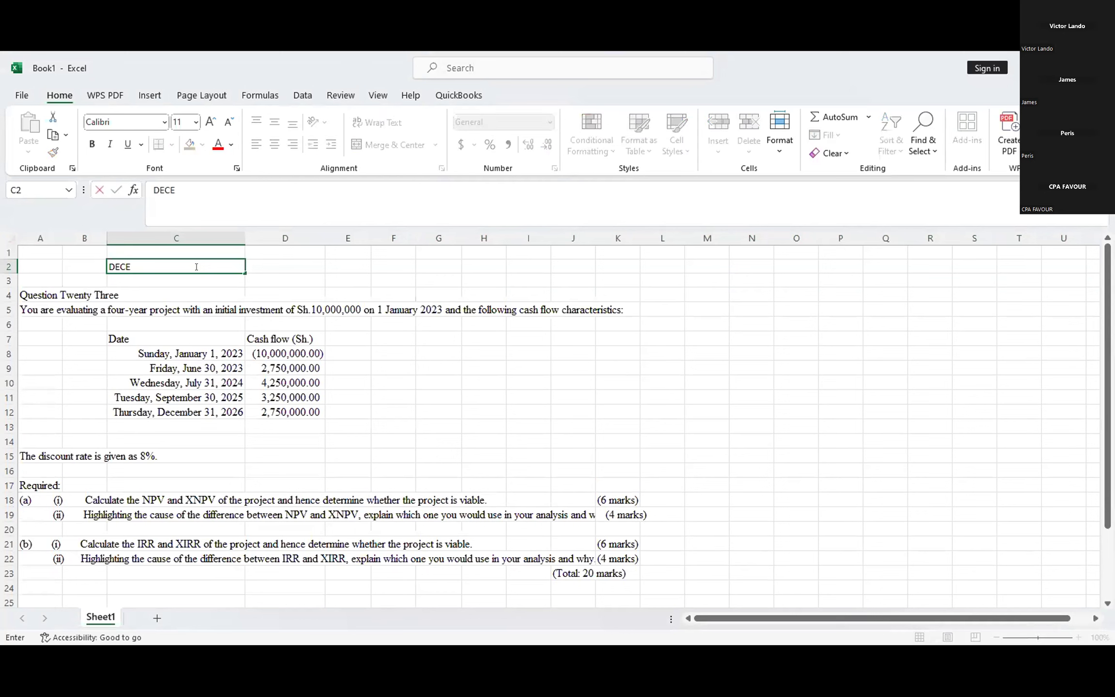
type("MBER 2022 Q23")
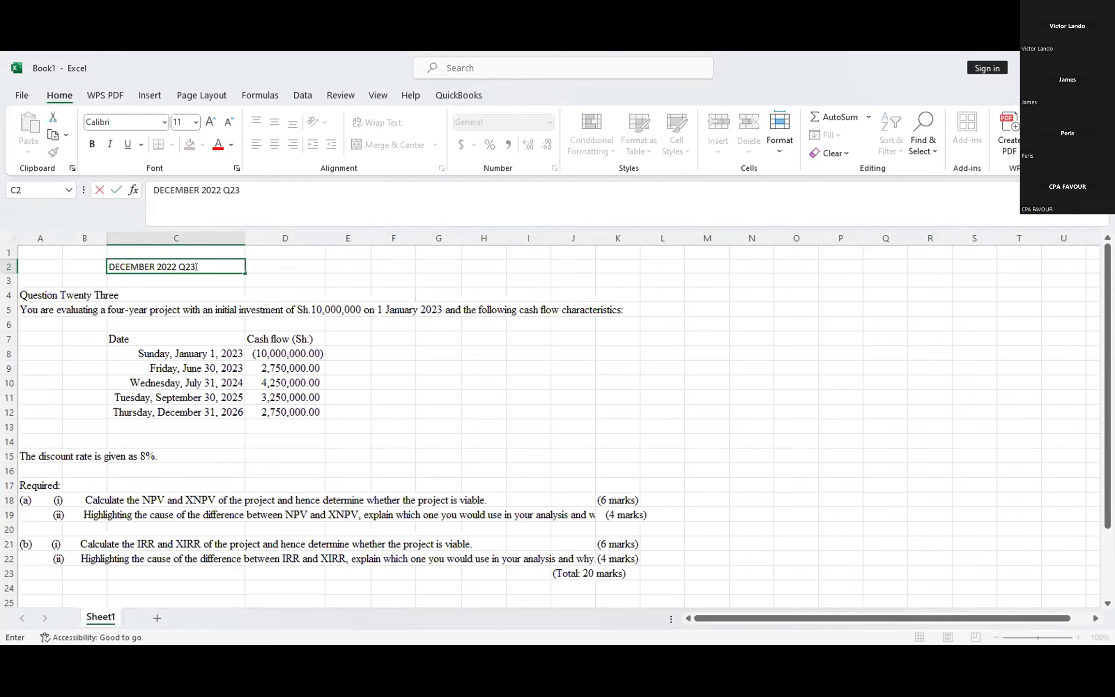
left_click(251, 347)
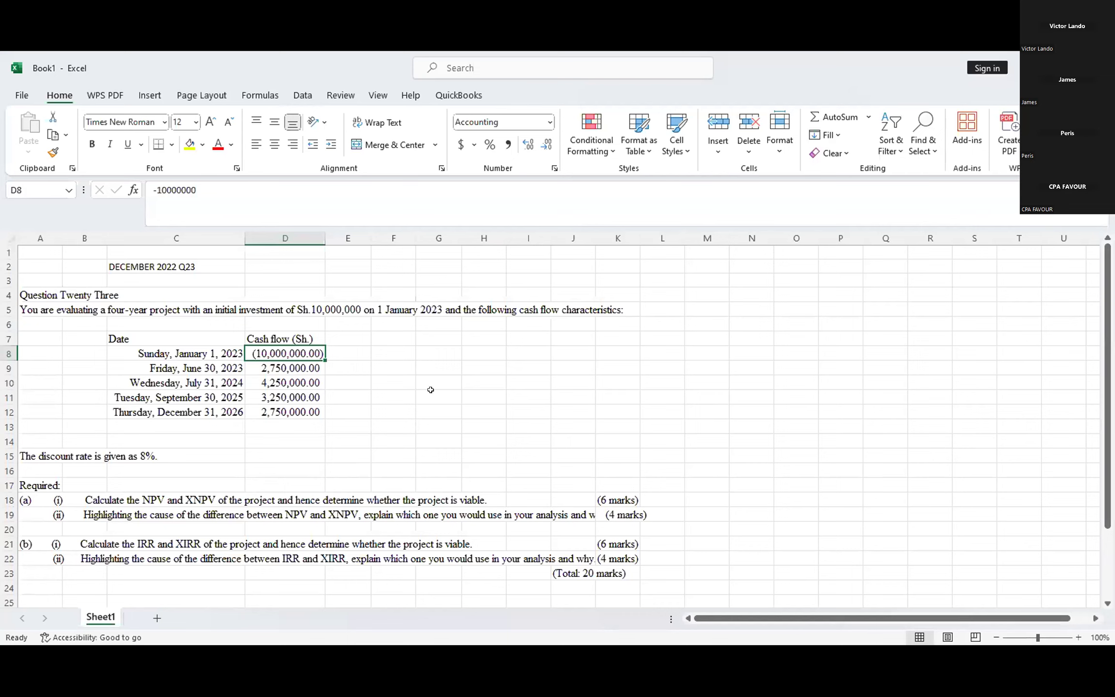
Step: Enter the label COC in F13 with a rate of 8% in G13
left_click(384, 425)
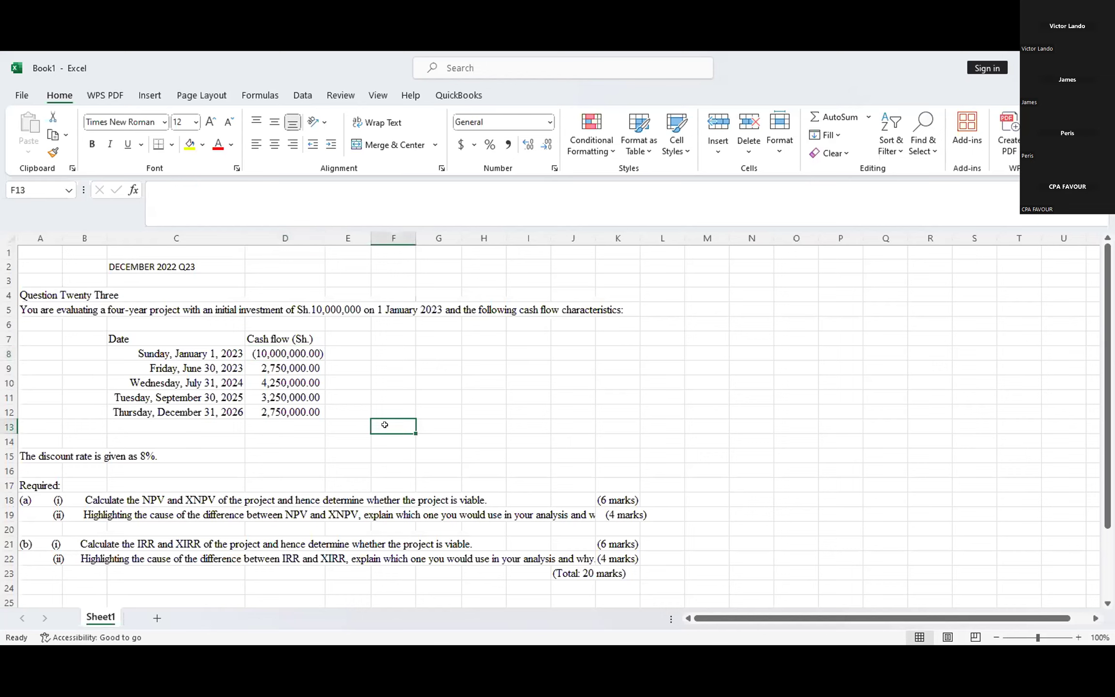
type("COC")
key("Return")
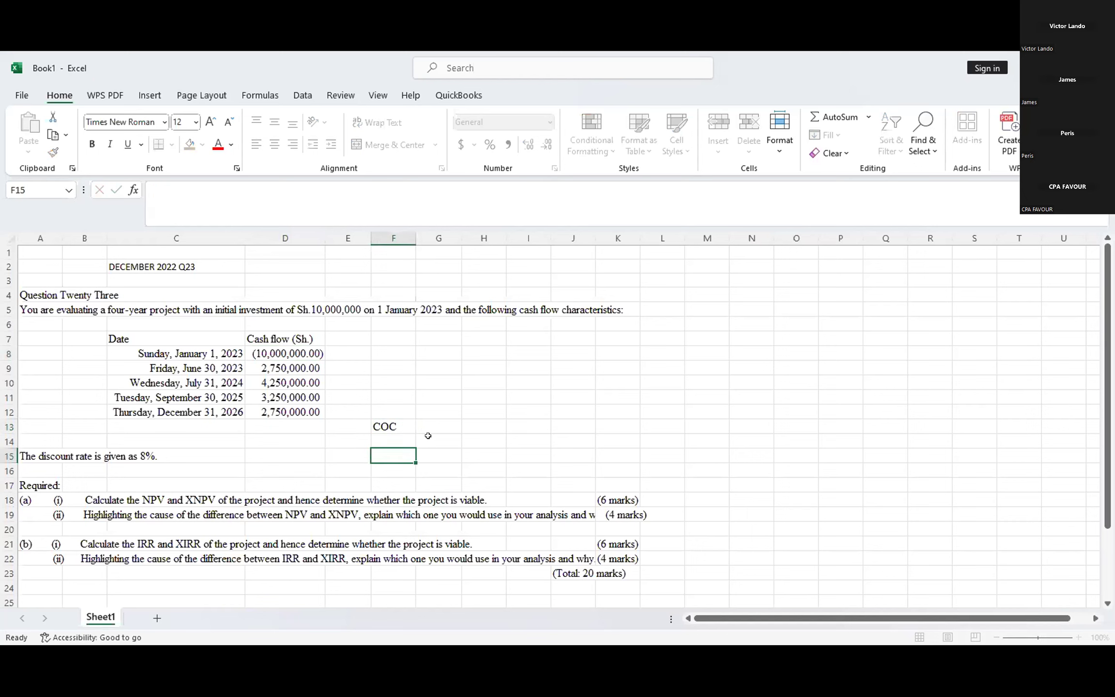
left_click(439, 425)
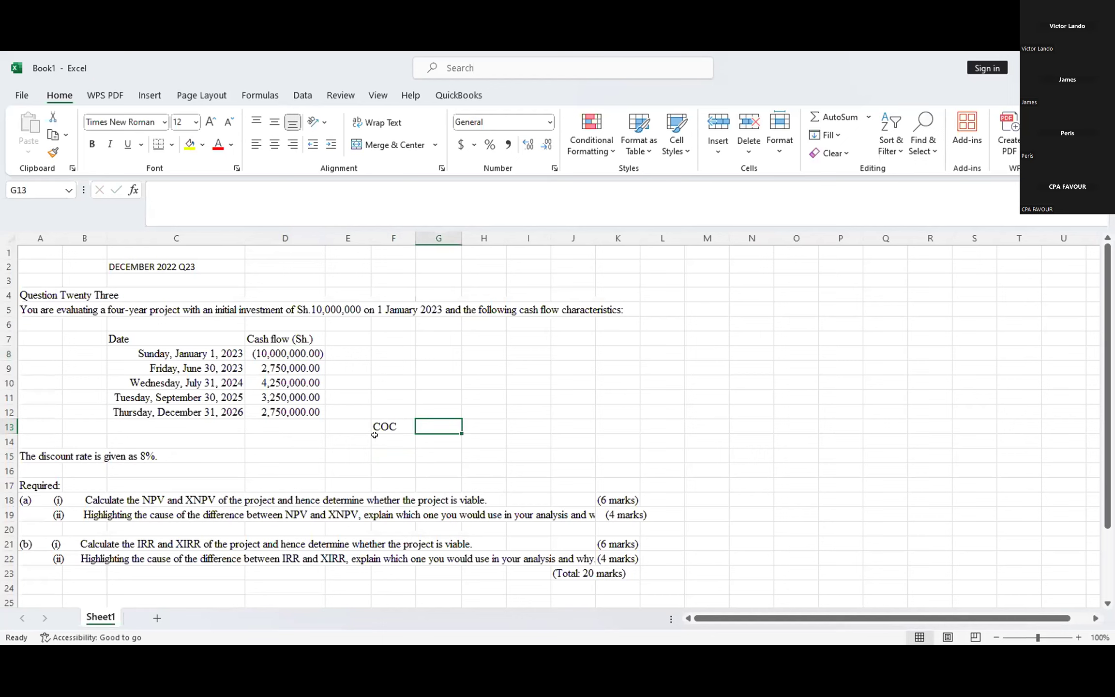
type("8%")
key("Return")
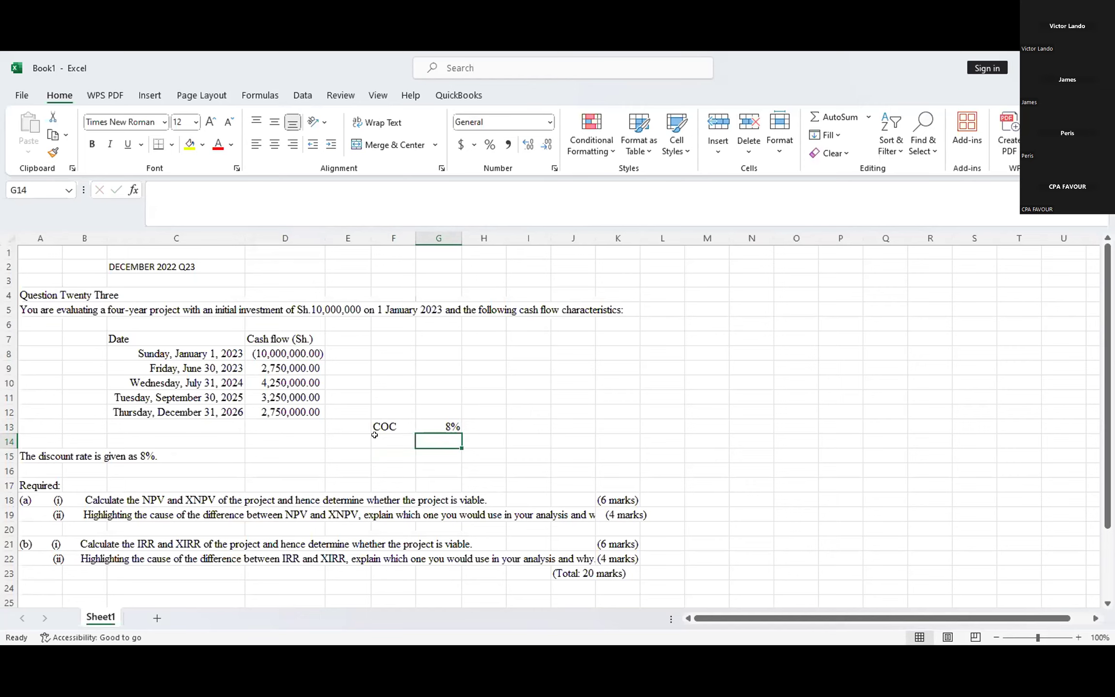
Step: Calculate the project's XNPV in F14 with =XNPV(G13,D8:D12,C8:C12), using the COC rate, the cash flows and their dates
left_click(375, 435)
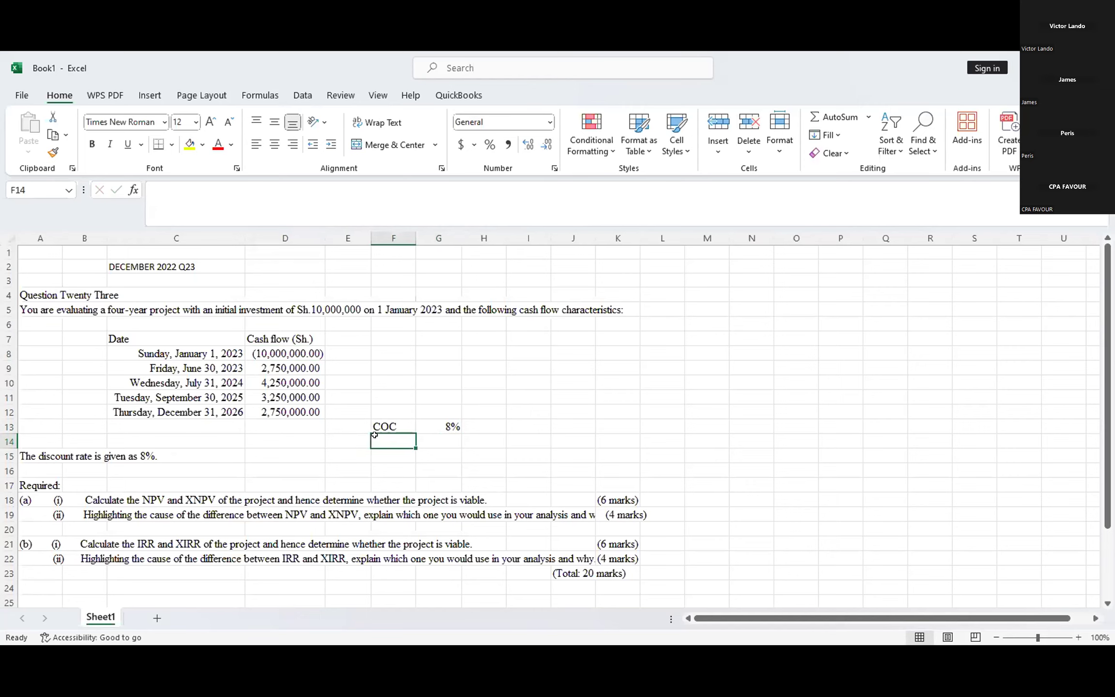
type("=X")
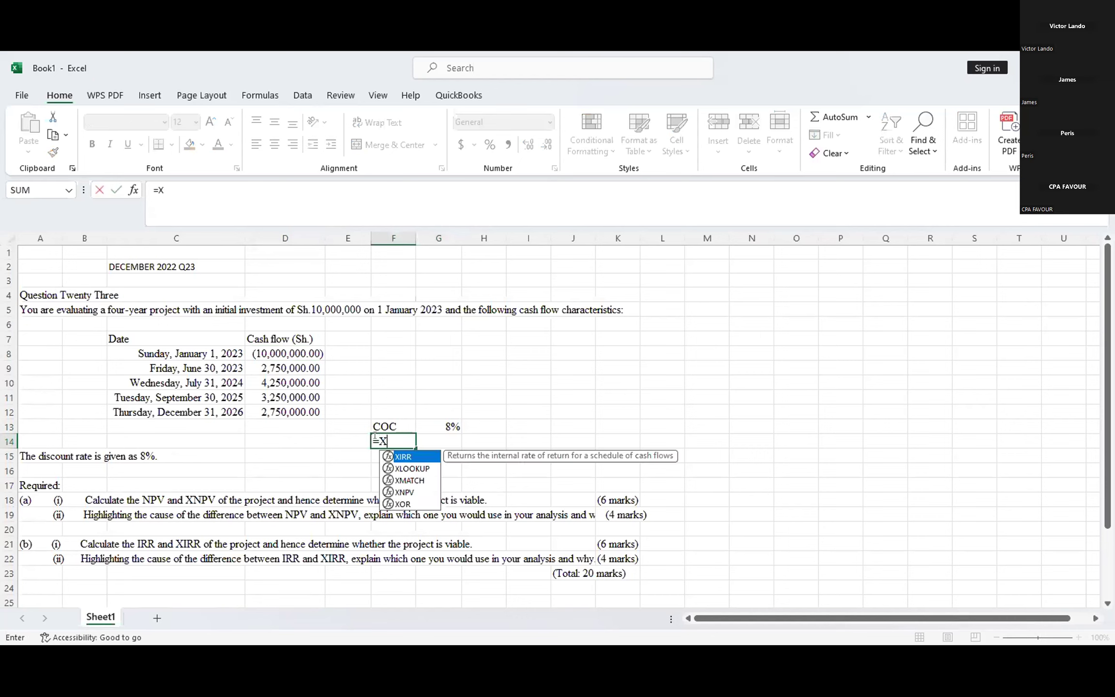
type("N")
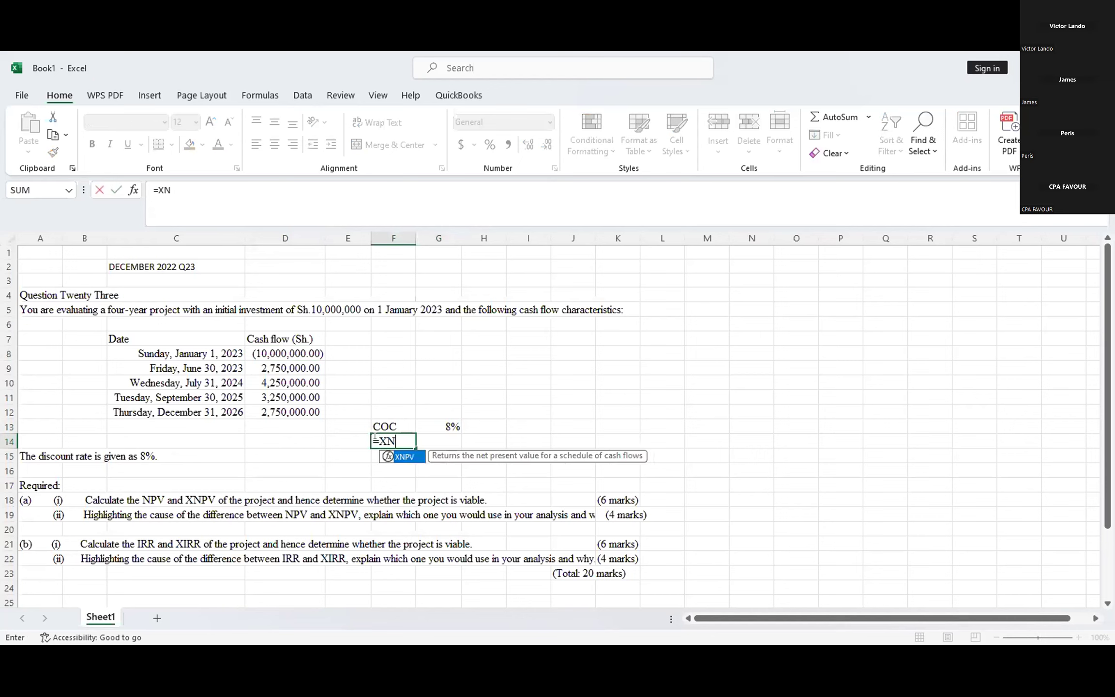
key("Tab")
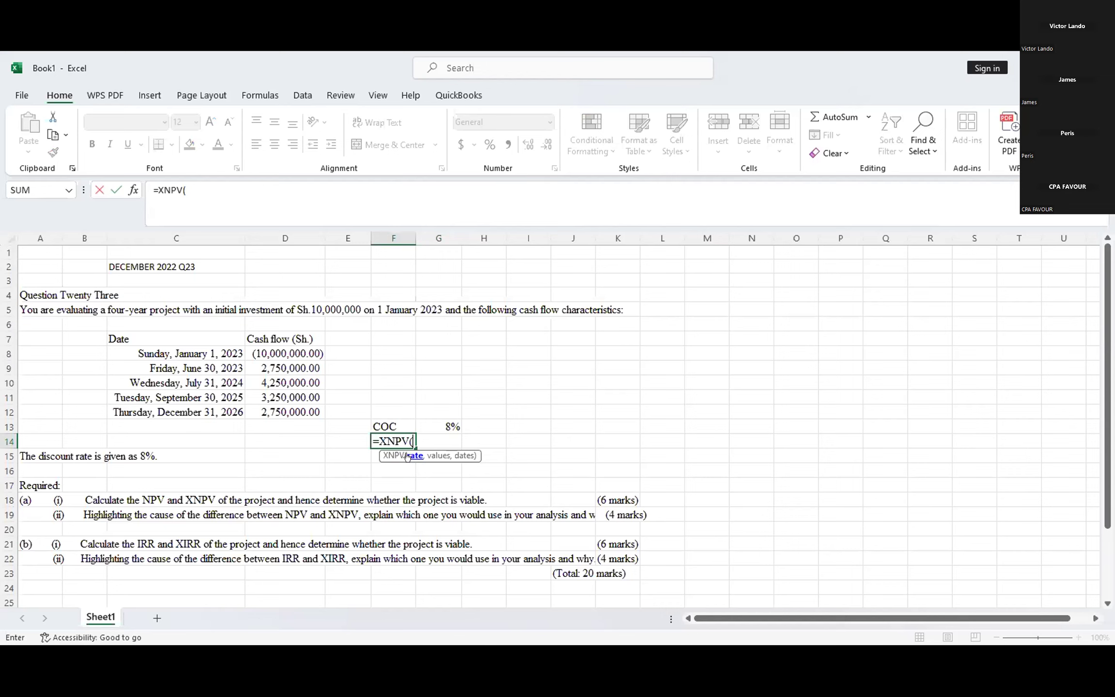
left_click(433, 424)
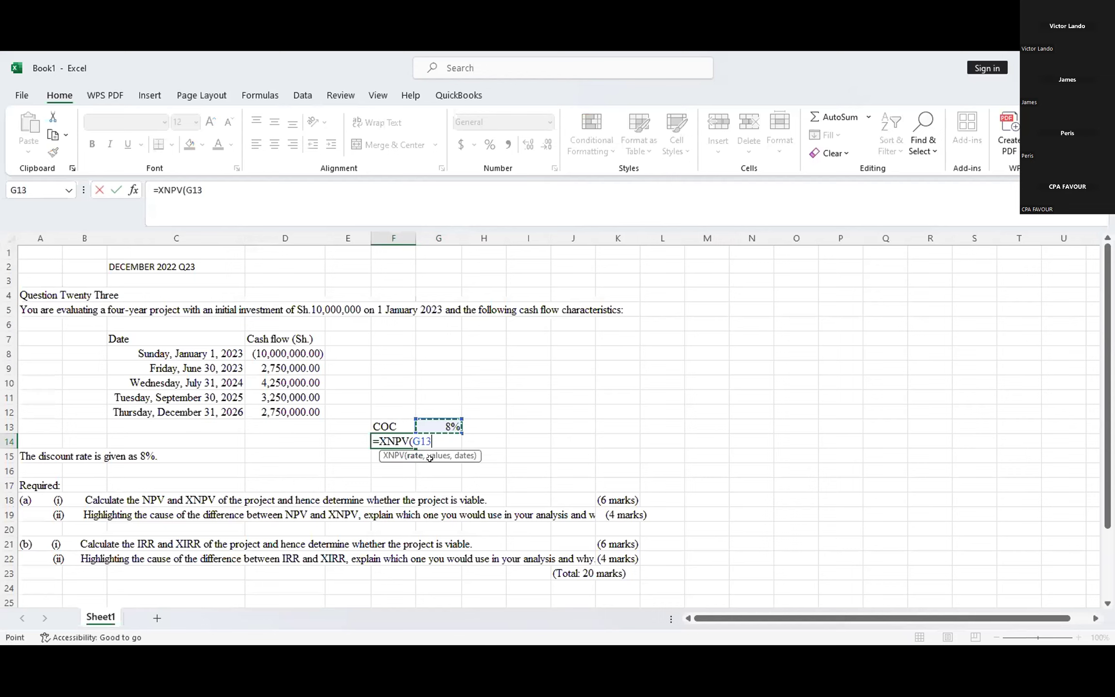
type(",")
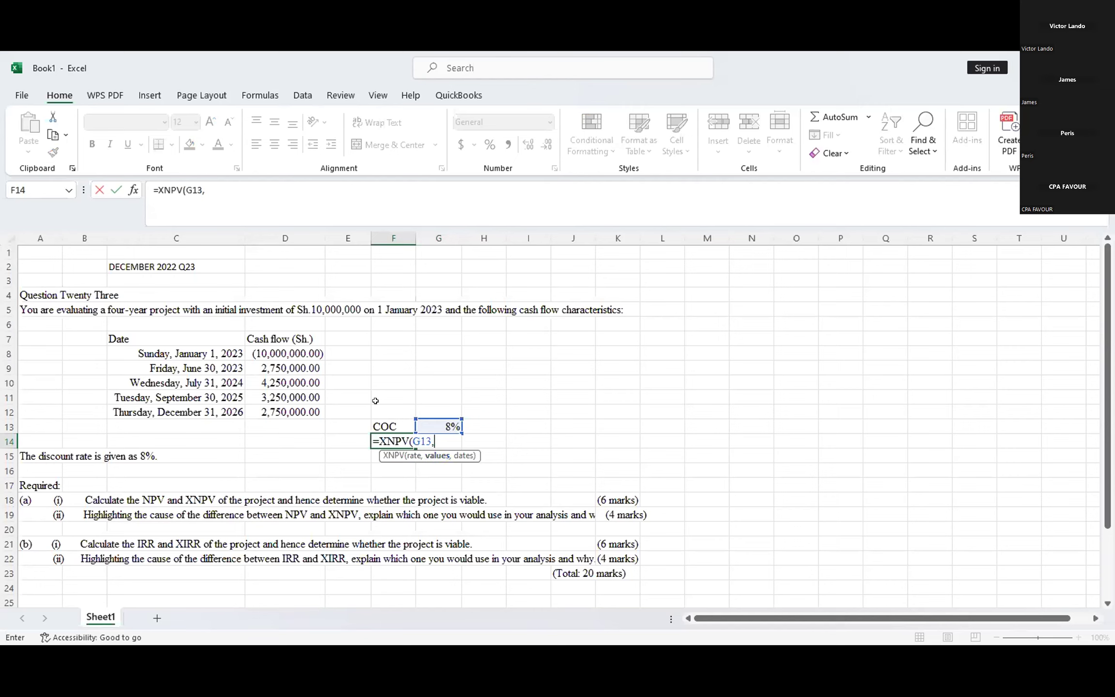
left_click(270, 350)
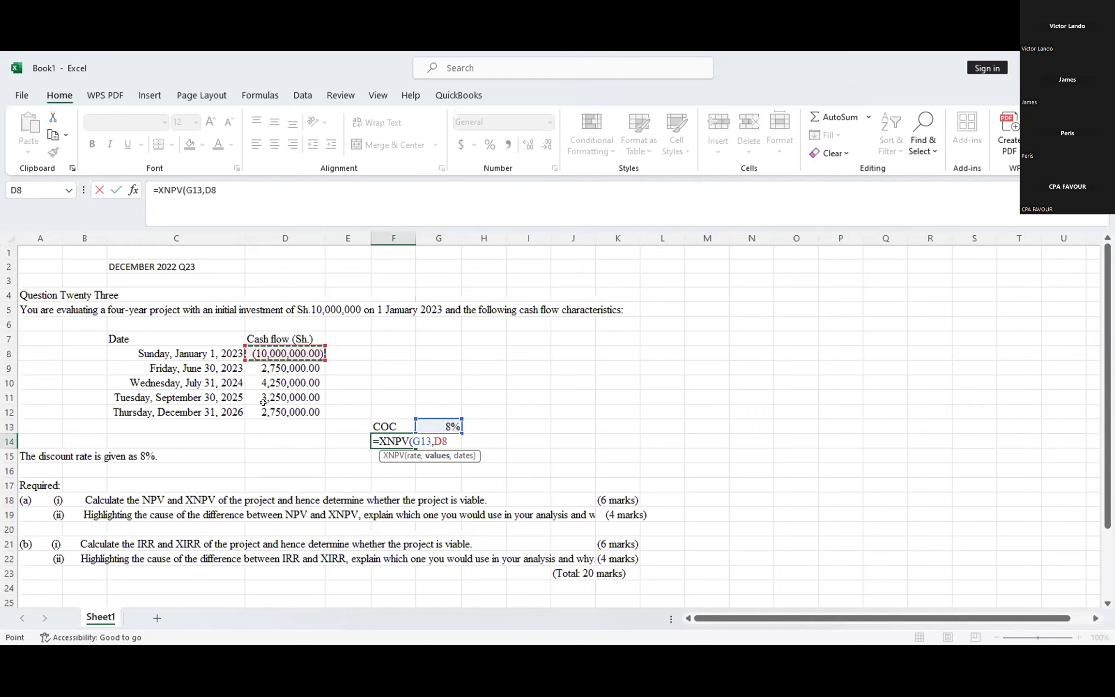
key("ctrl+shift+Down")
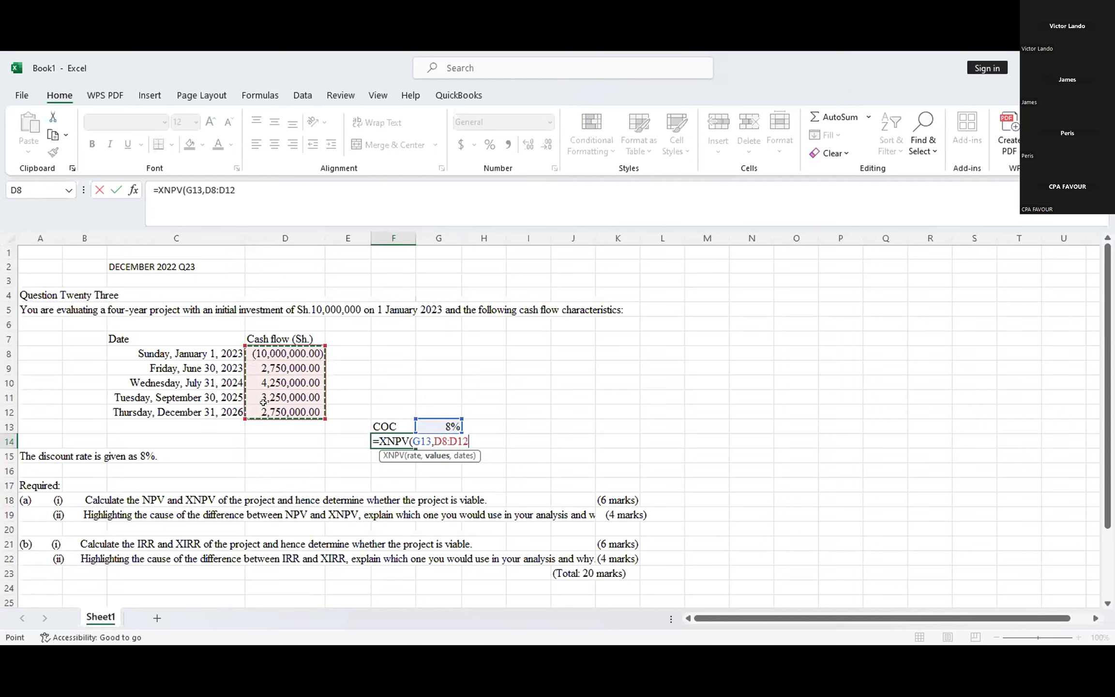
type(",")
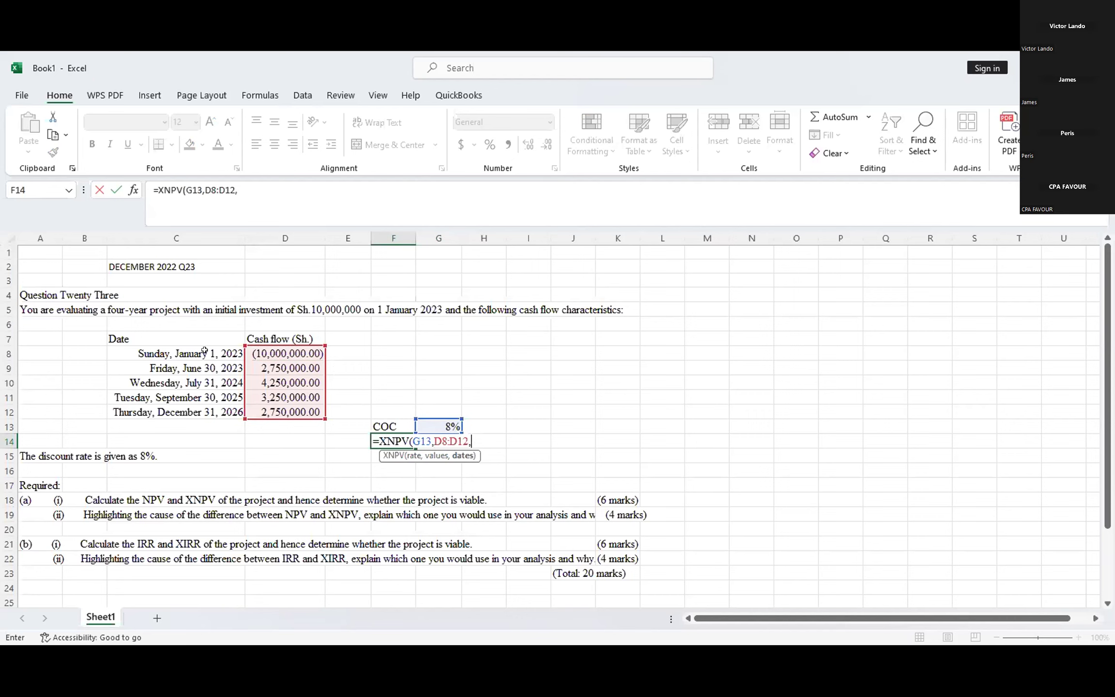
left_click(186, 350)
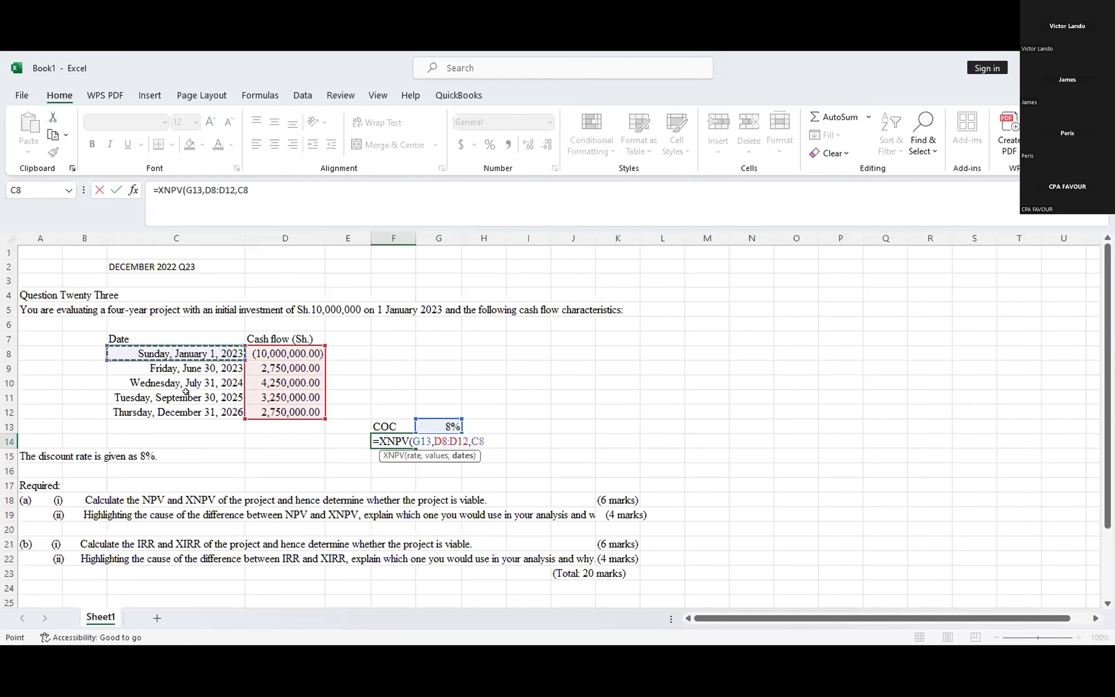
key("ctrl+shift+Down")
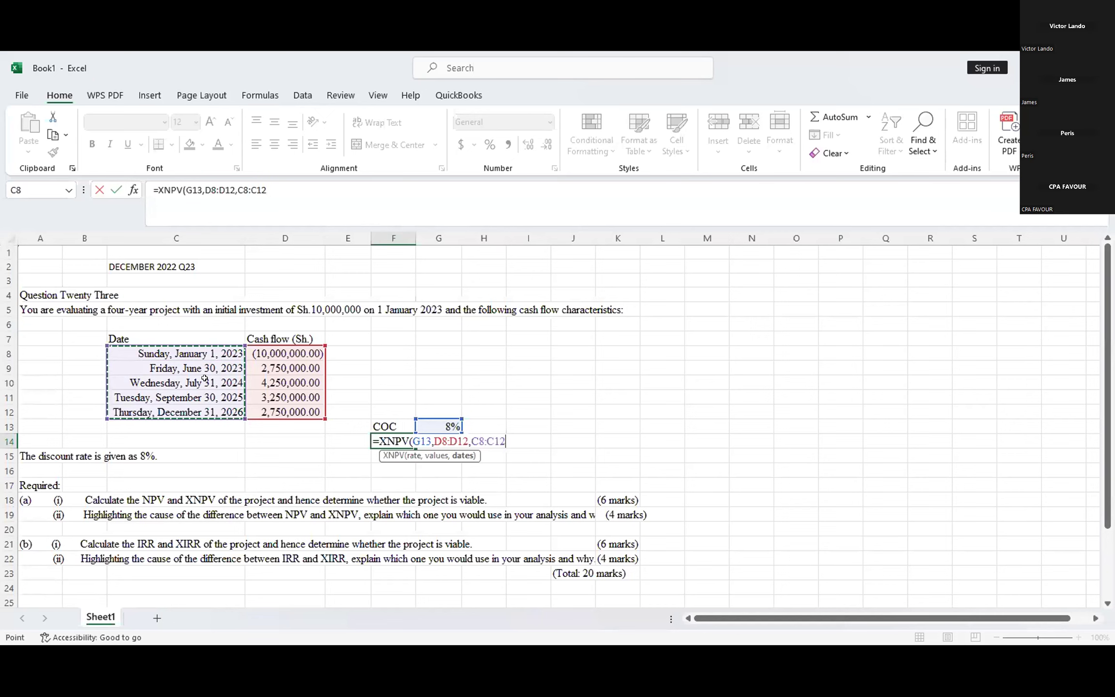
type(")")
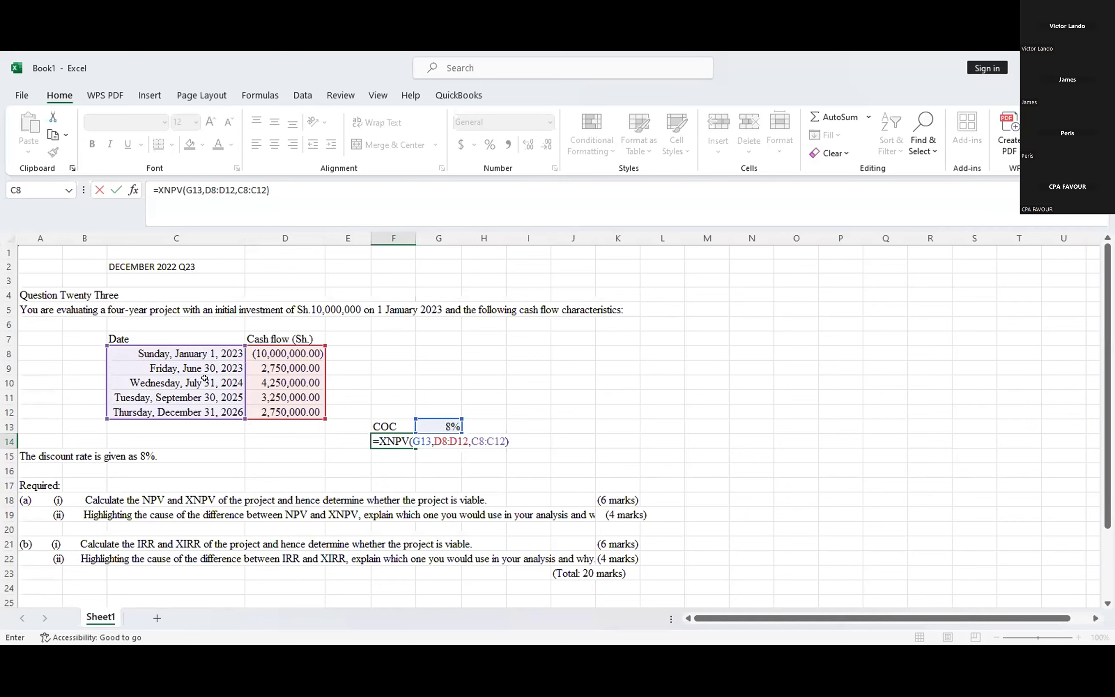
key("Return")
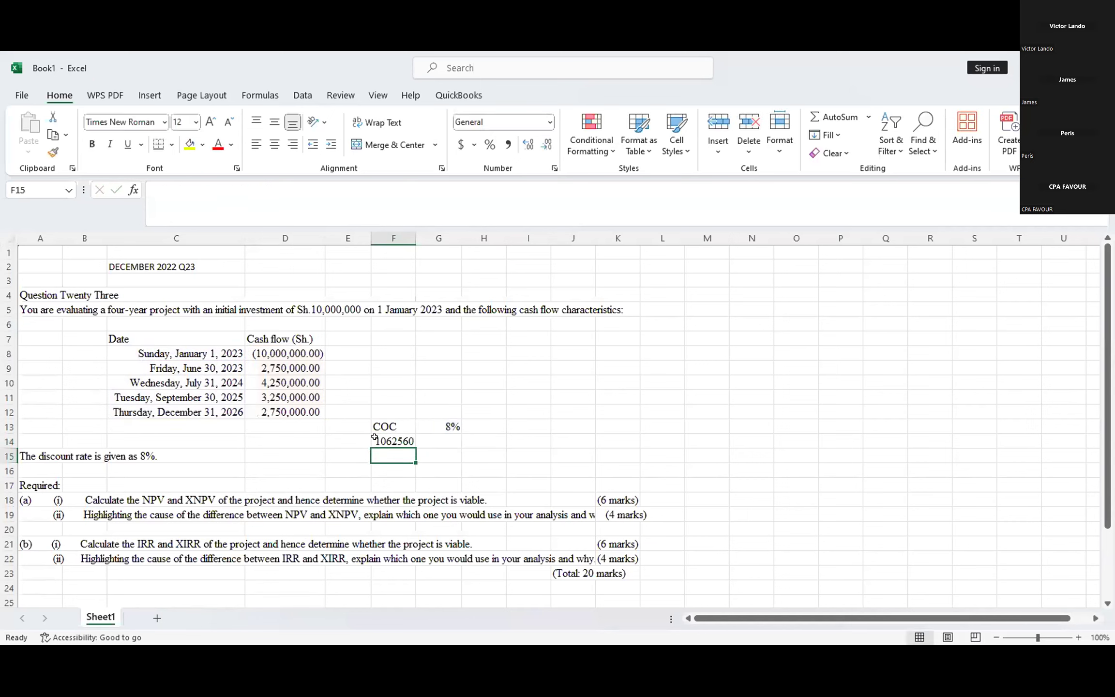
Step: Format the XNPV result in F14 with thousands separators and three decimal places
left_click(375, 437)
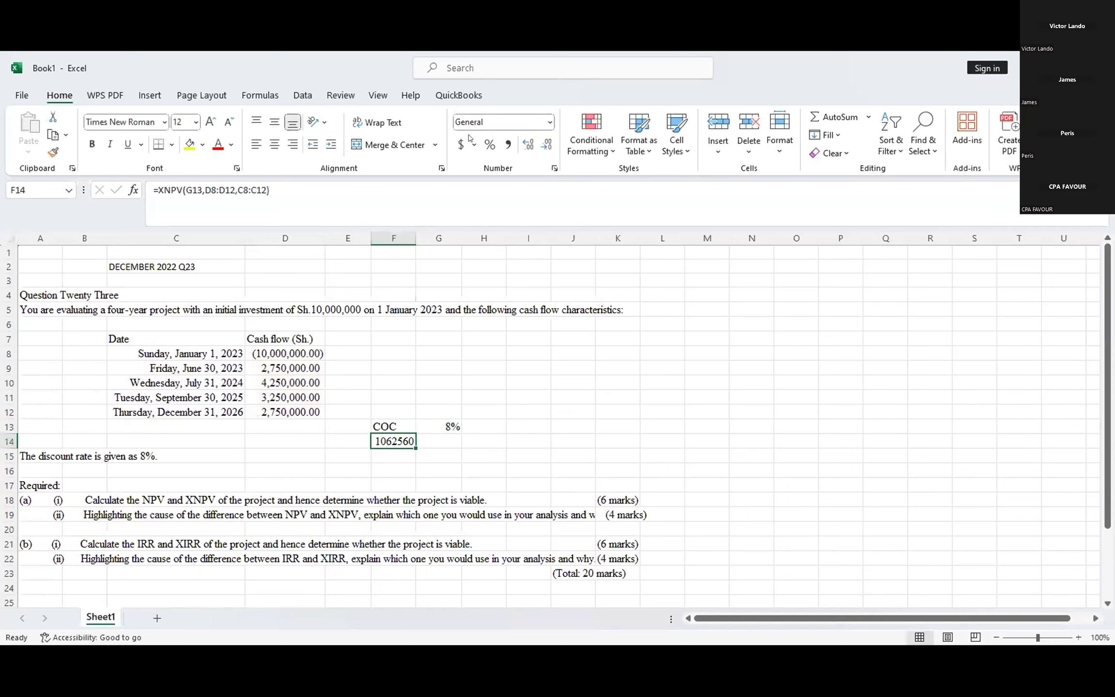
left_click(508, 145)
left_click(528, 145)
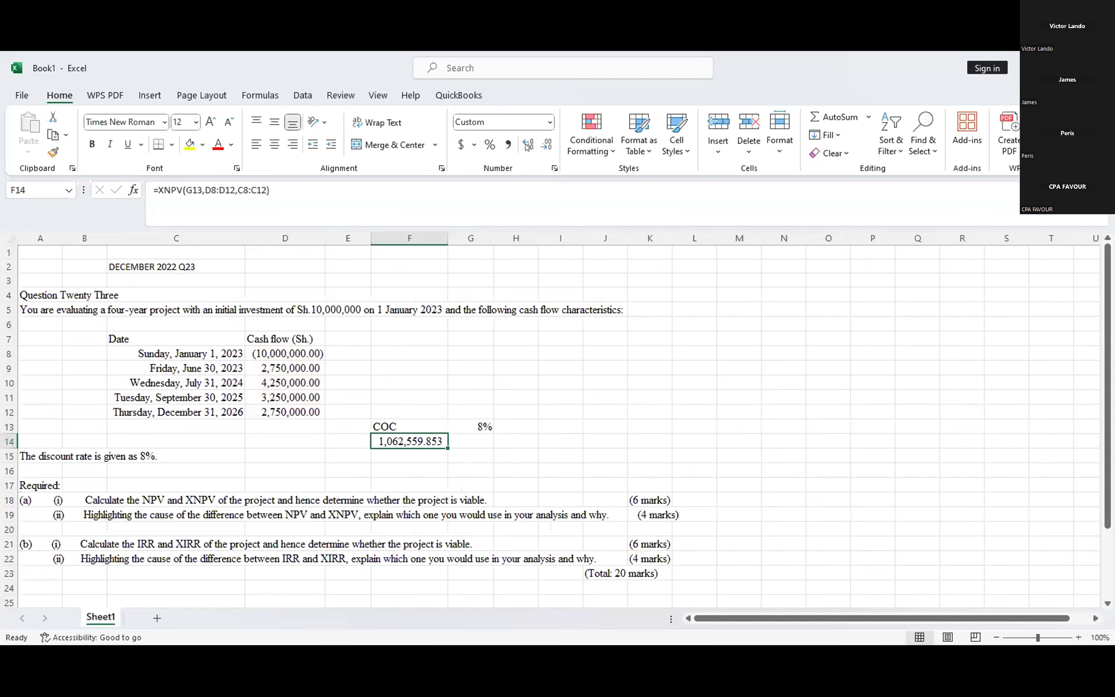
Step: Enter the conclusion Viable in G14, beside the XNPV result
left_click(465, 439)
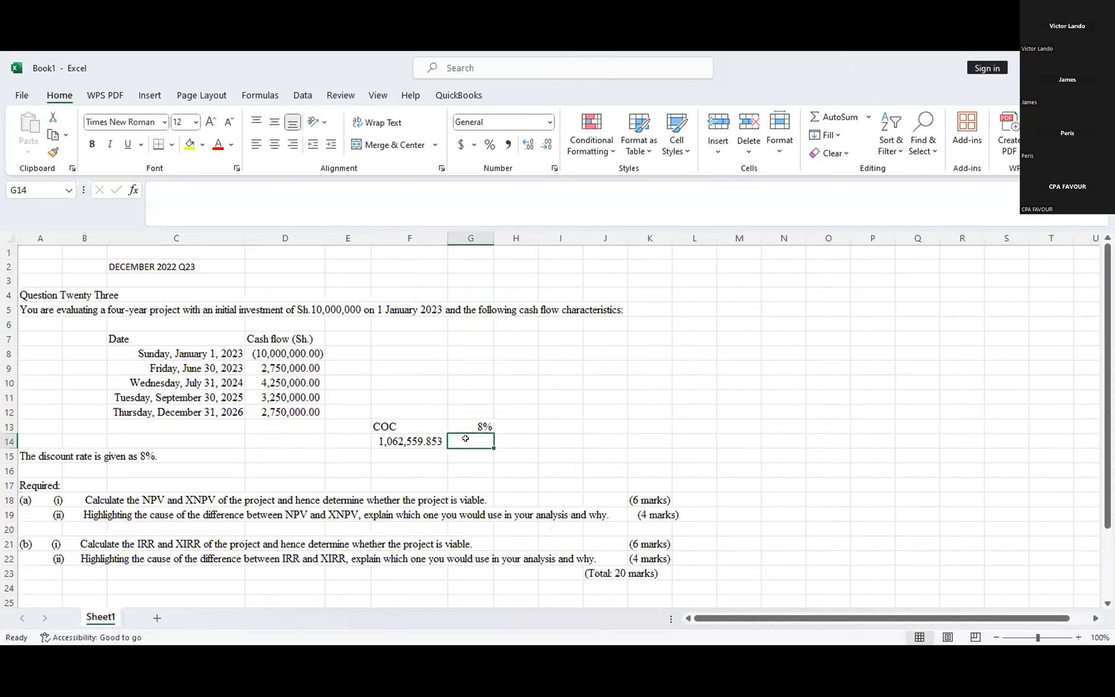
type("Viable")
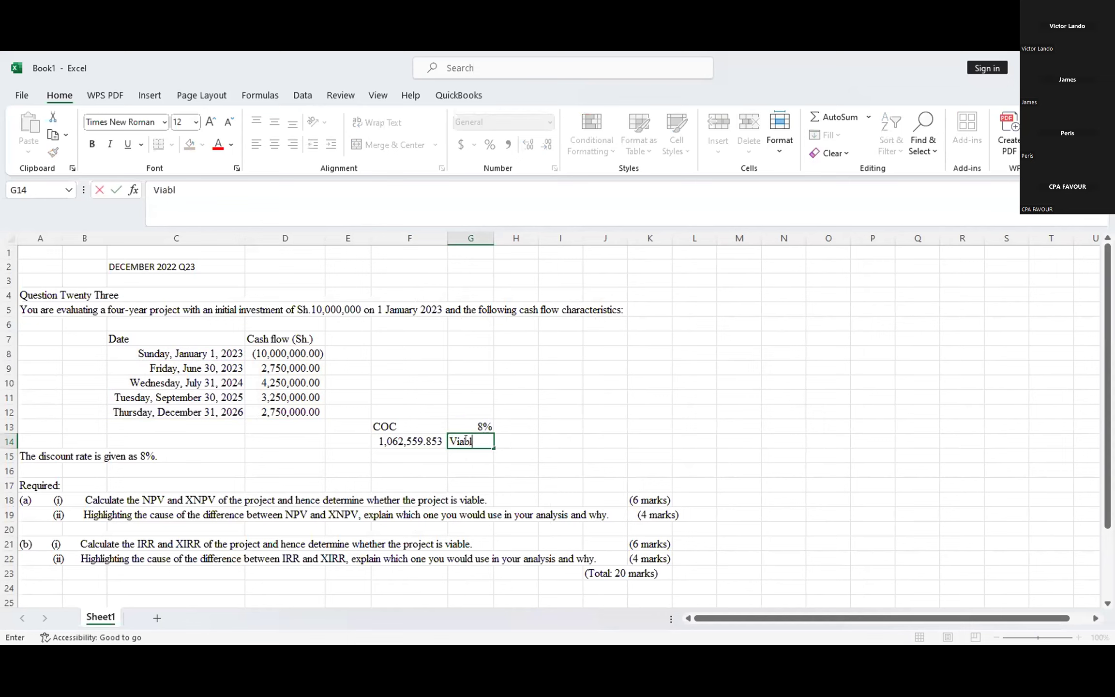
left_click(521, 455)
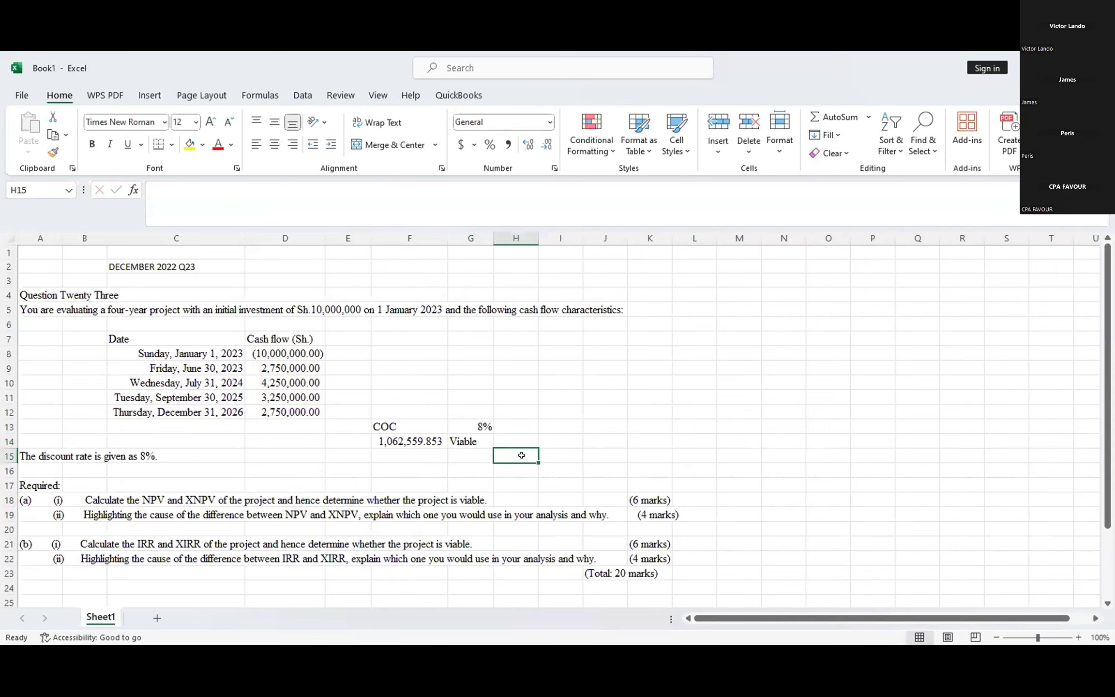